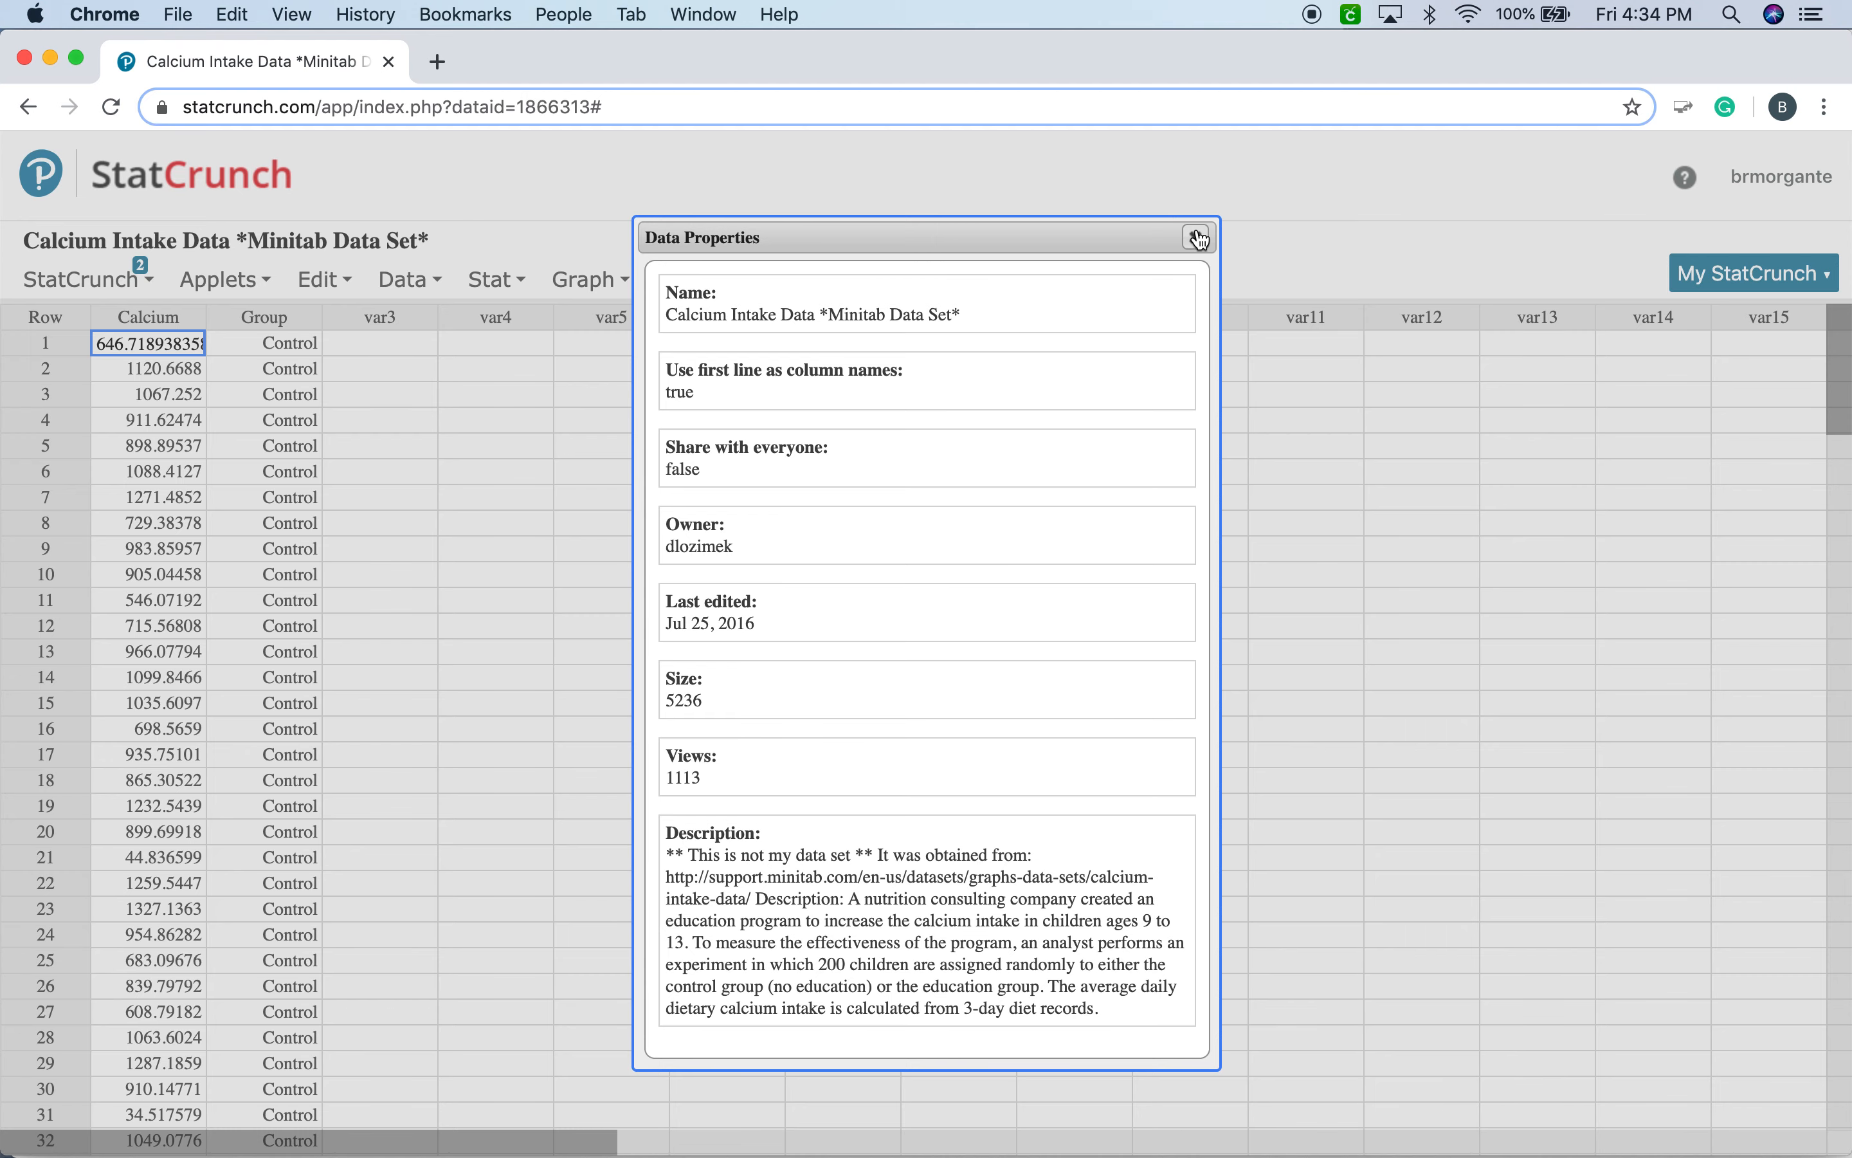
# Close the data properties and look through the Calcium and Group columns from the Control rows into the Education rows.
pyautogui.click(1195, 238)
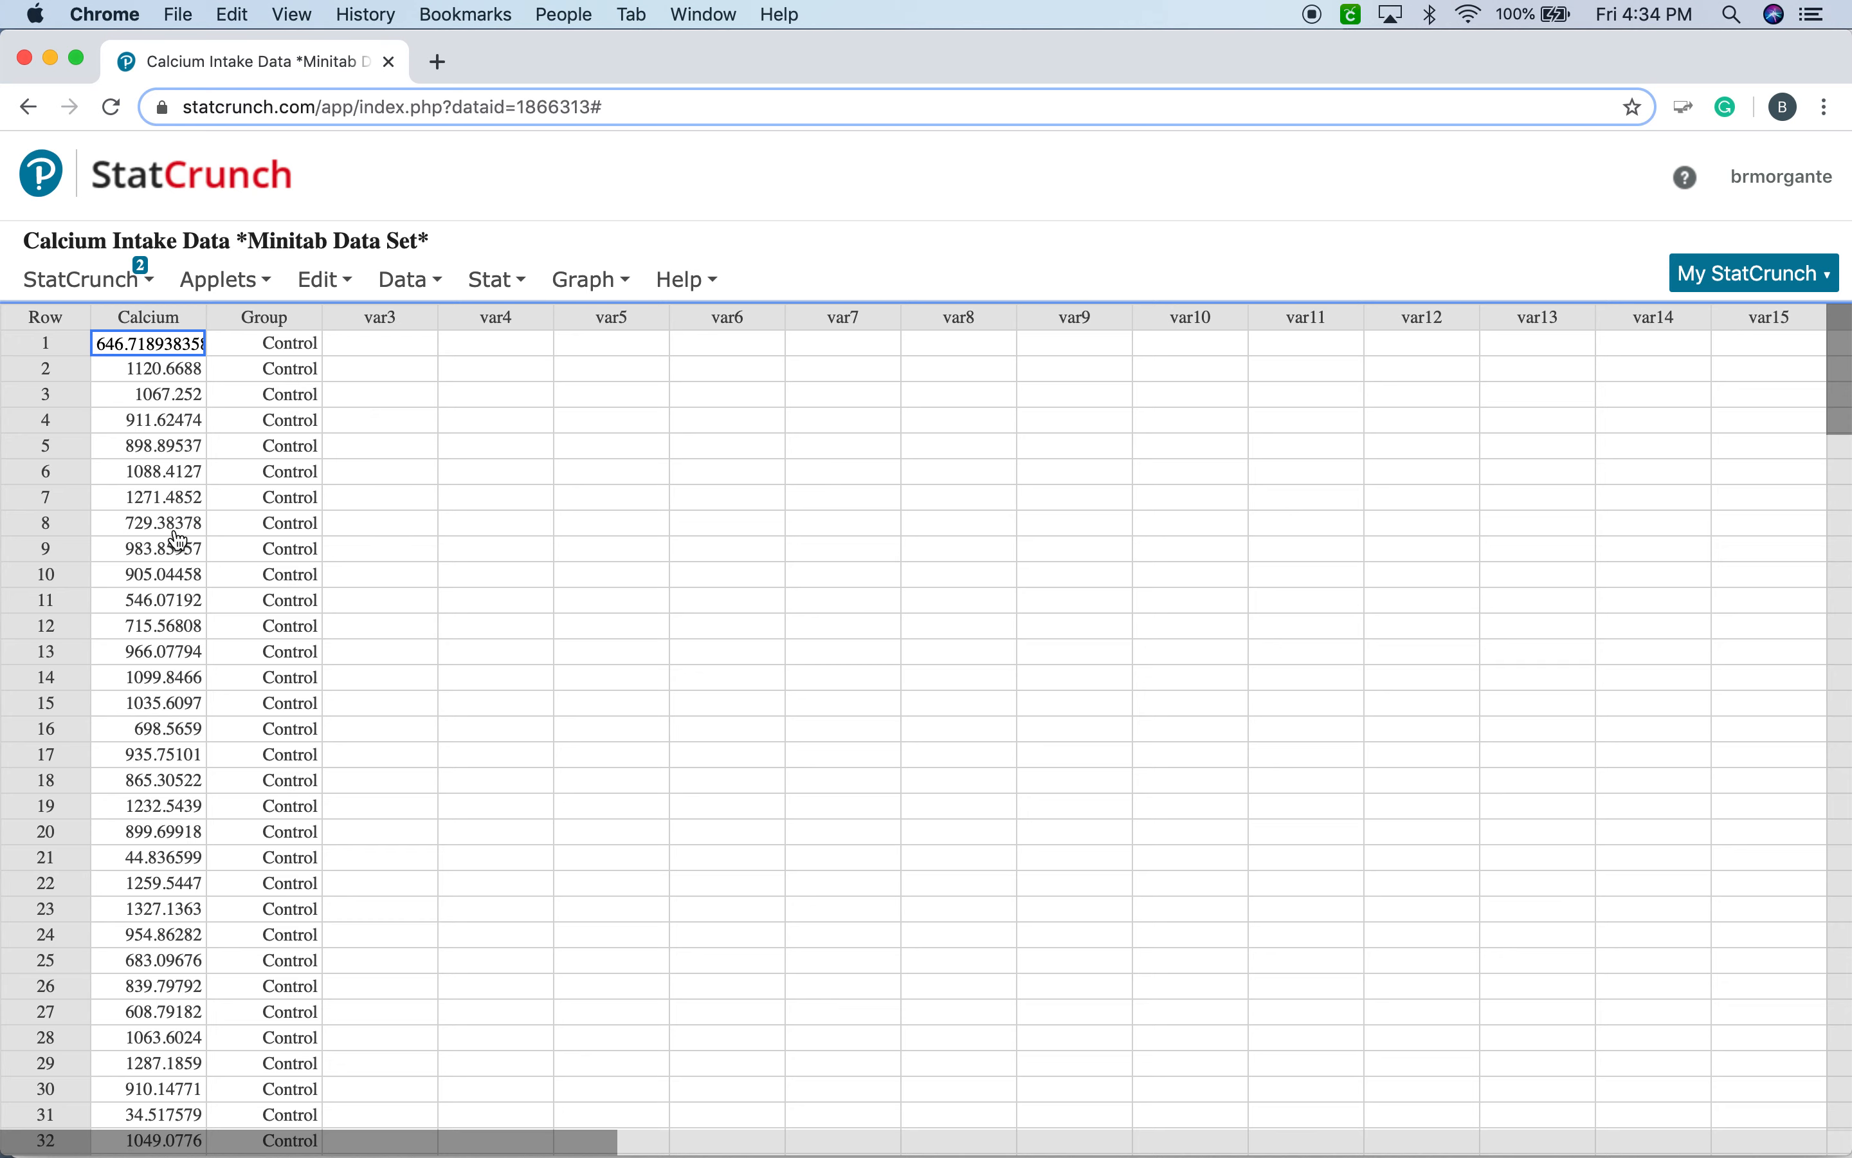
pyautogui.scroll(-5, 179, 599)
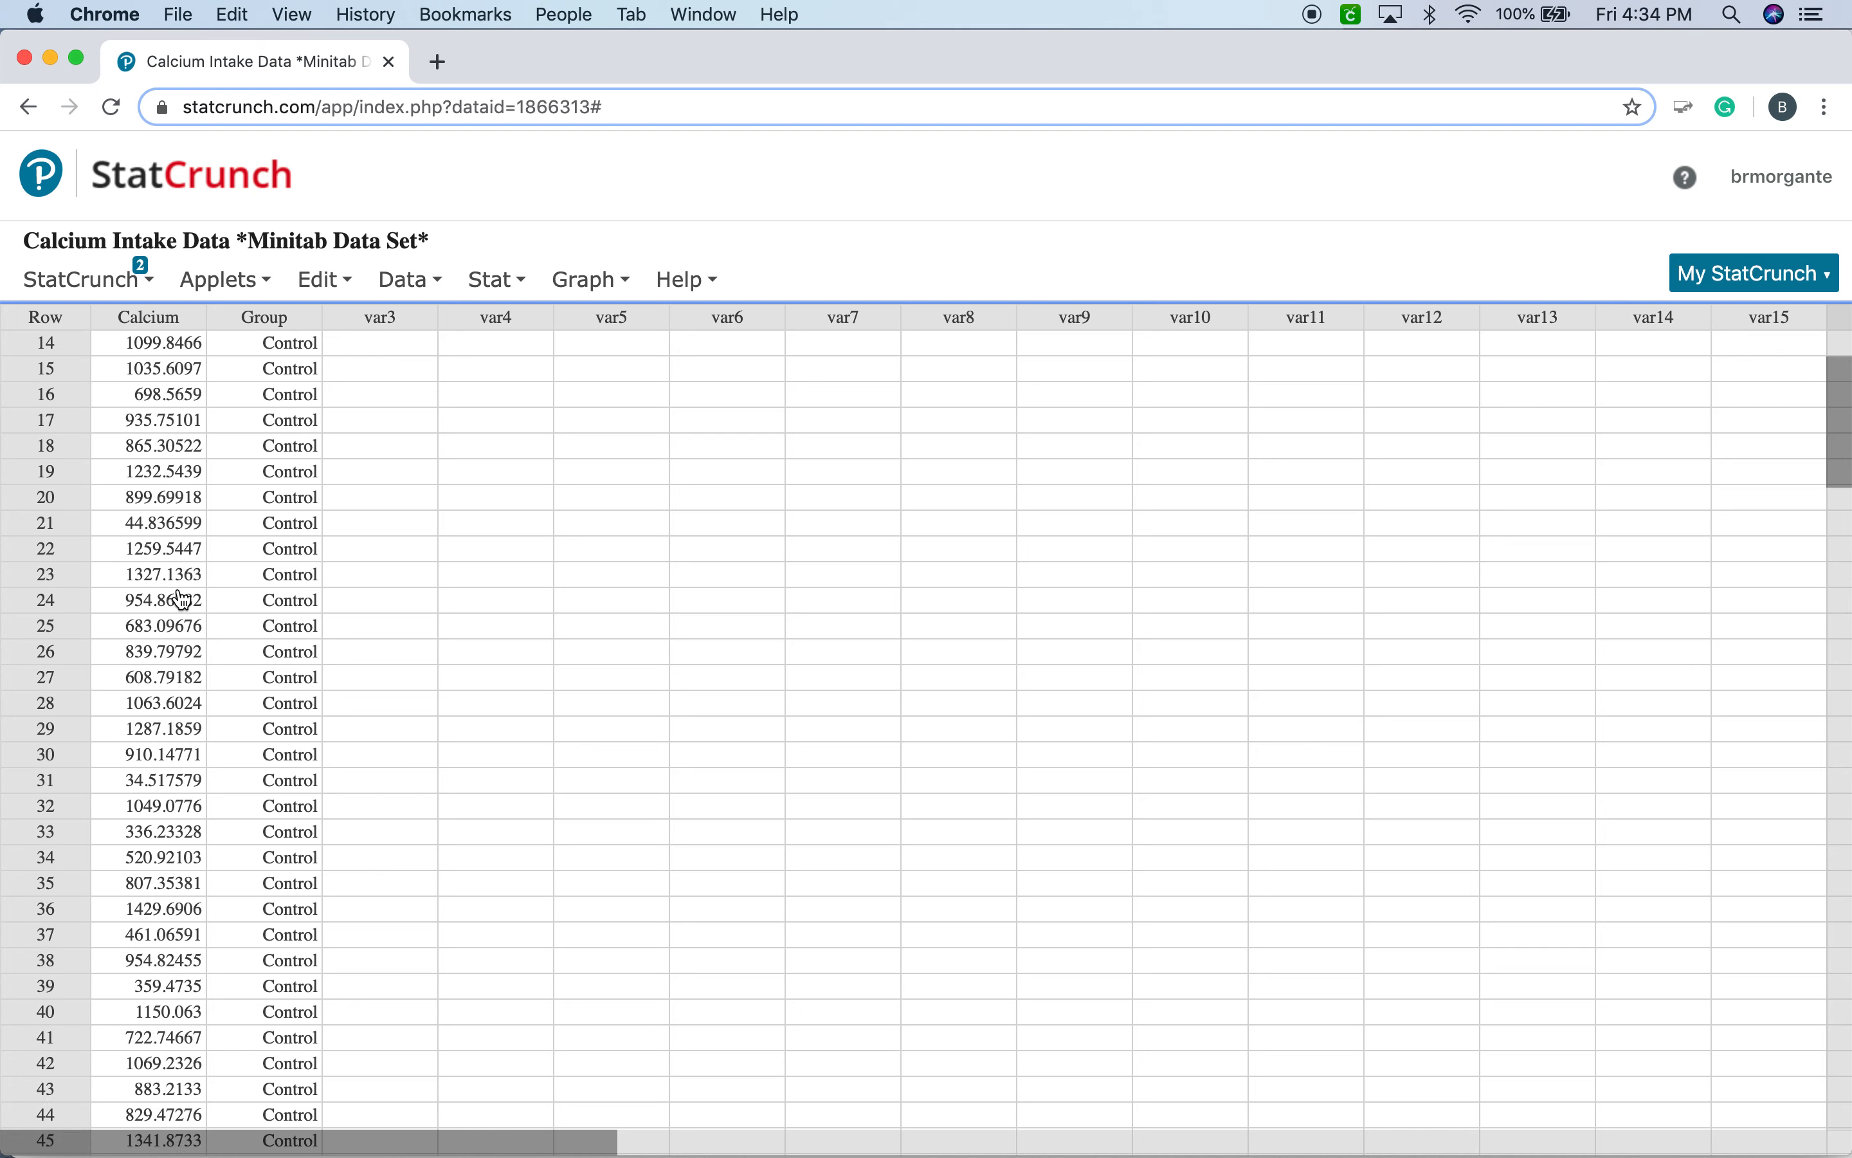
pyautogui.scroll(5, 182, 599)
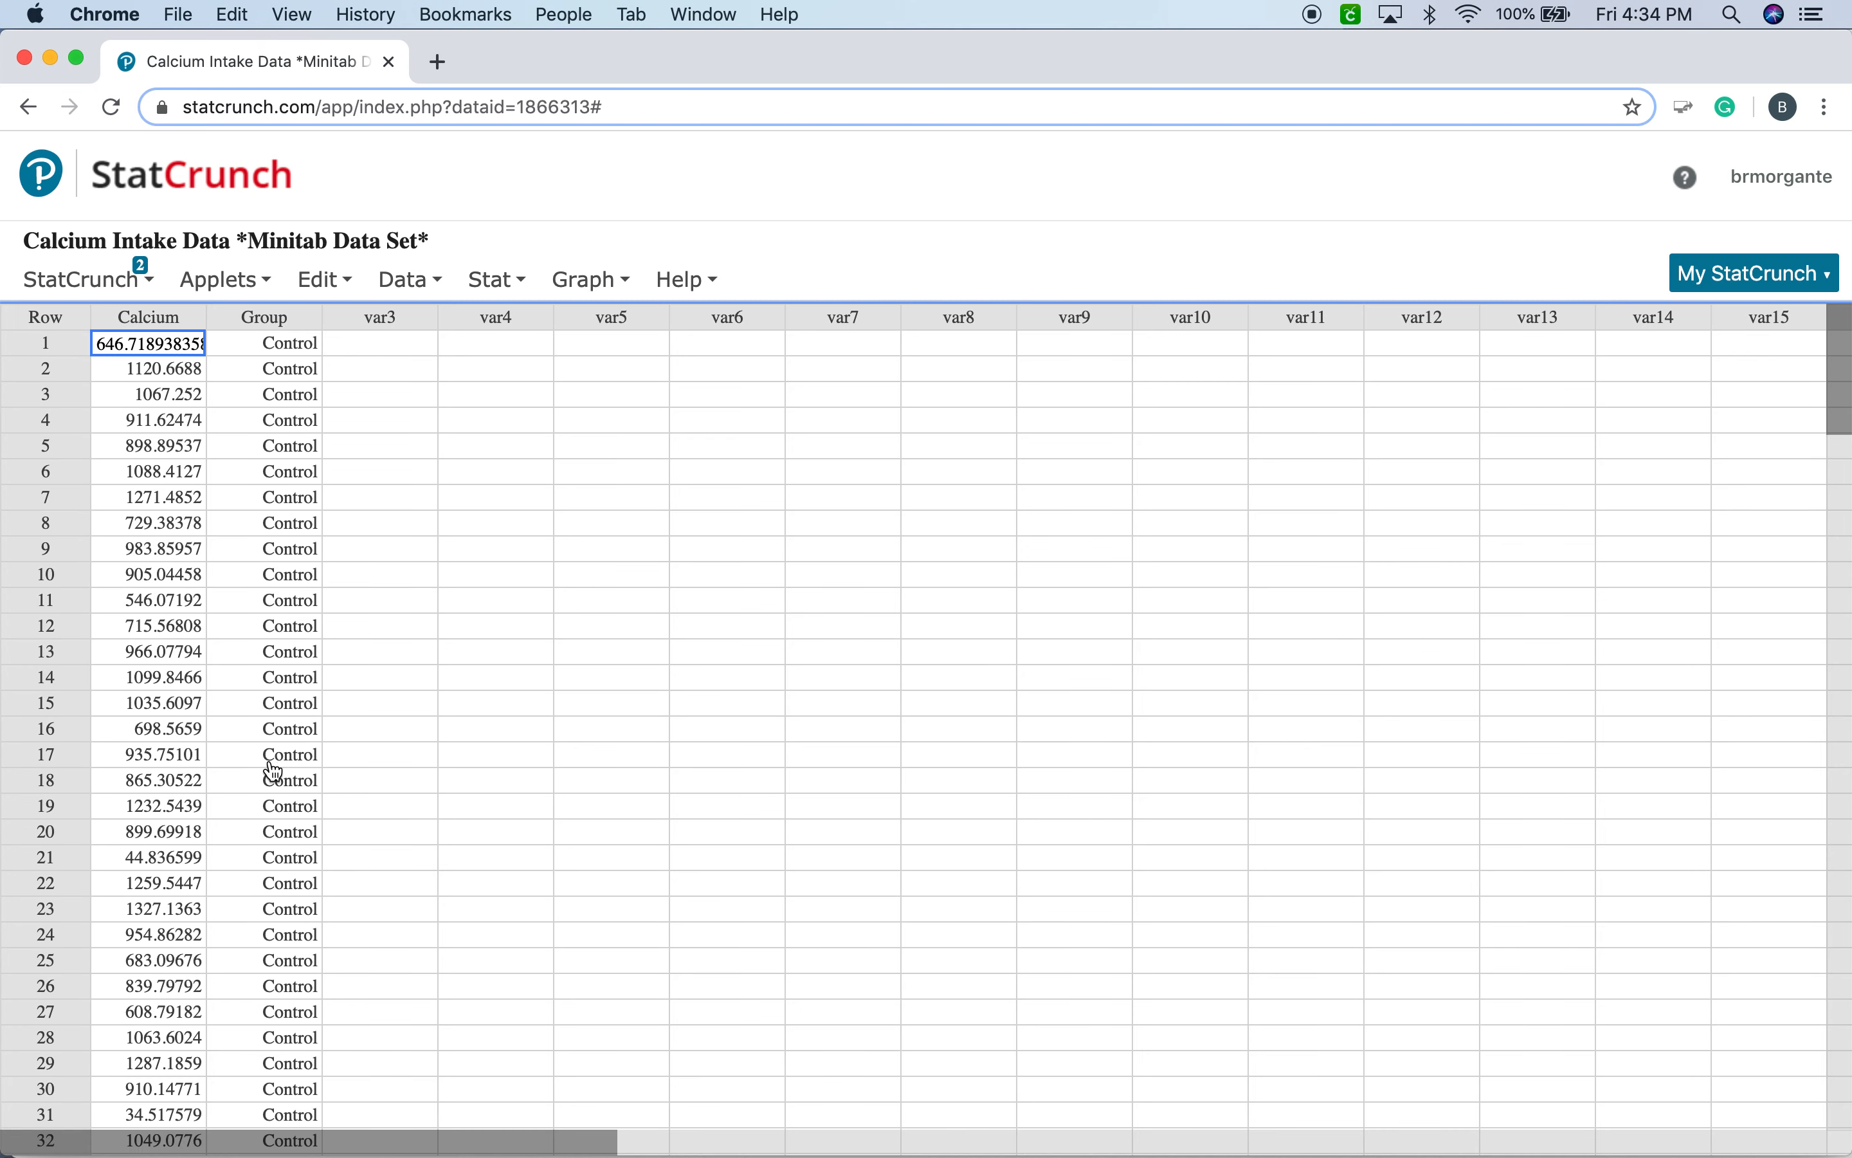
pyautogui.scroll(-7, 270, 755)
pyautogui.scroll(-20, 269, 755)
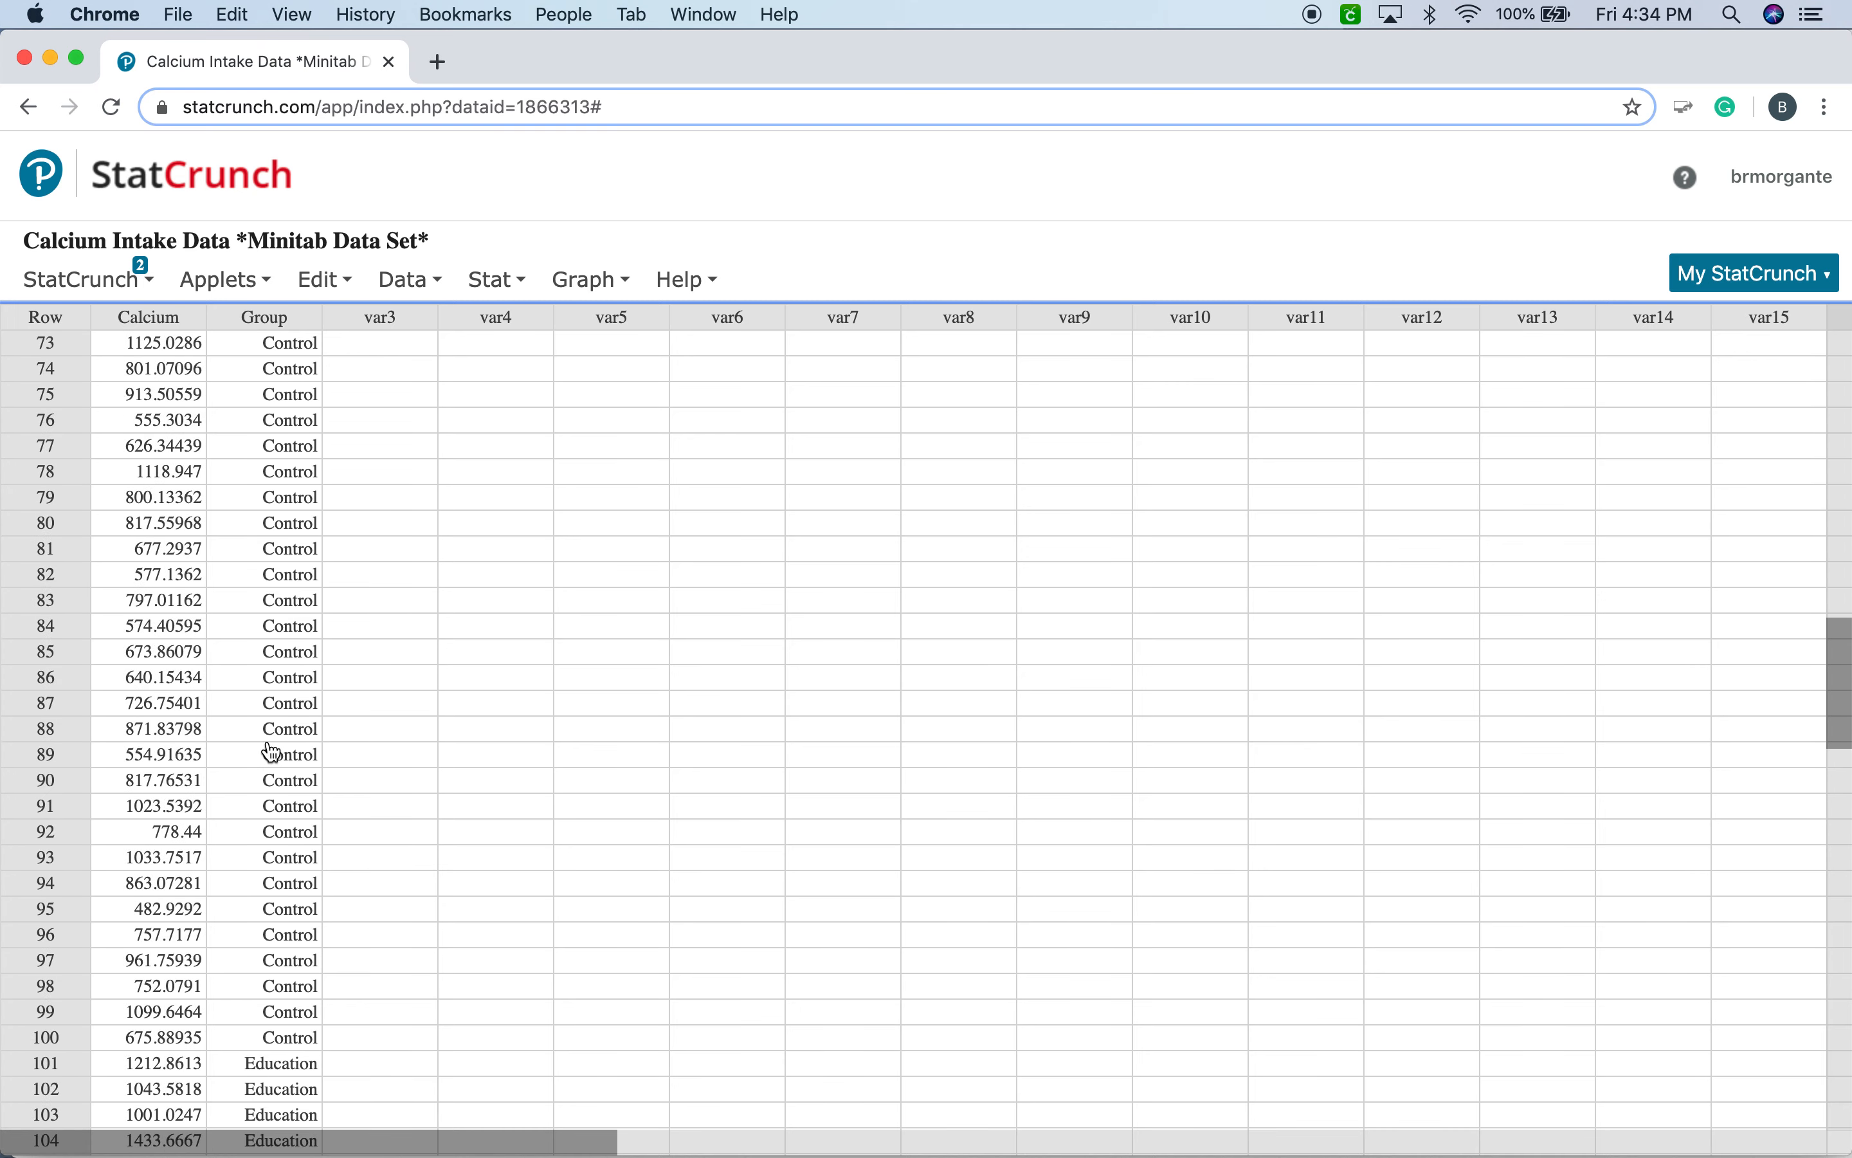
pyautogui.scroll(7, 270, 754)
pyautogui.scroll(-8, 269, 754)
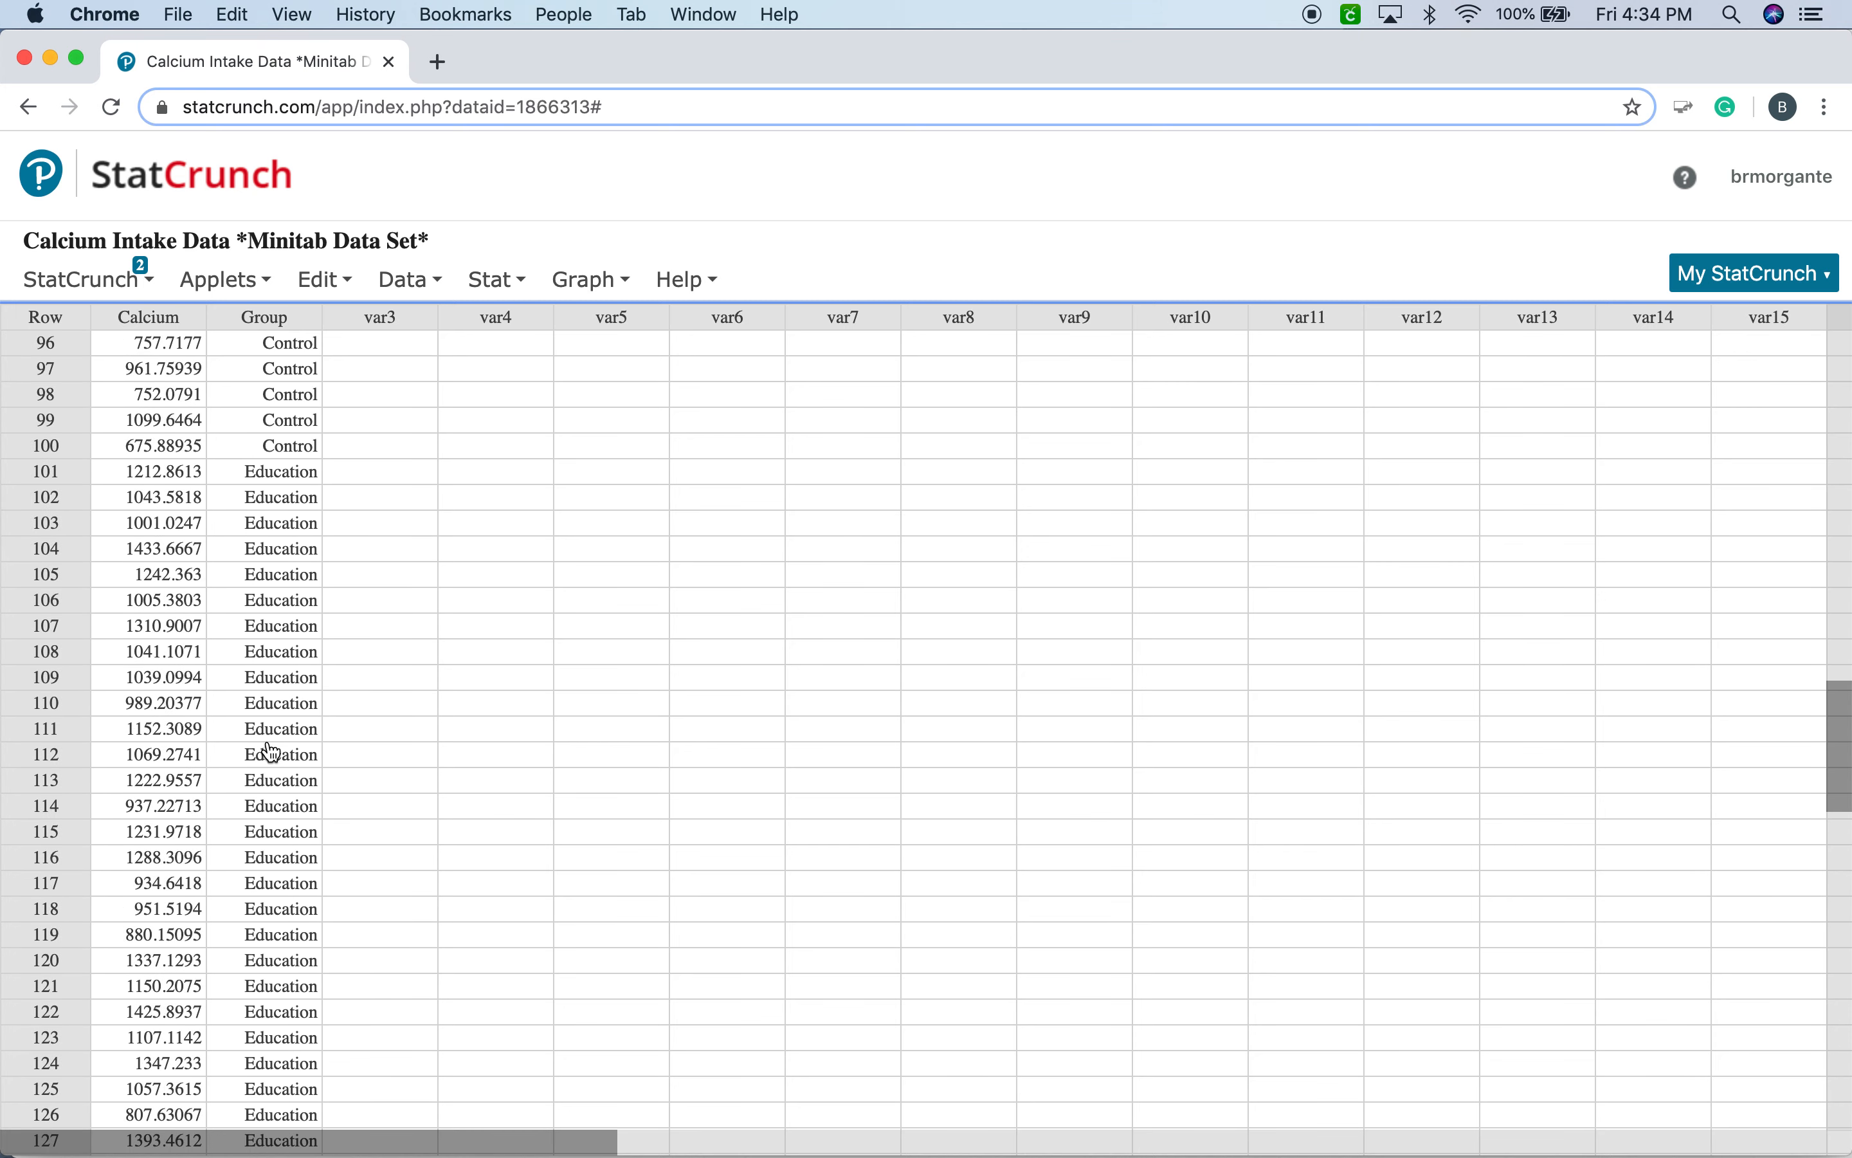
pyautogui.scroll(15, 269, 754)
pyautogui.scroll(14, 270, 755)
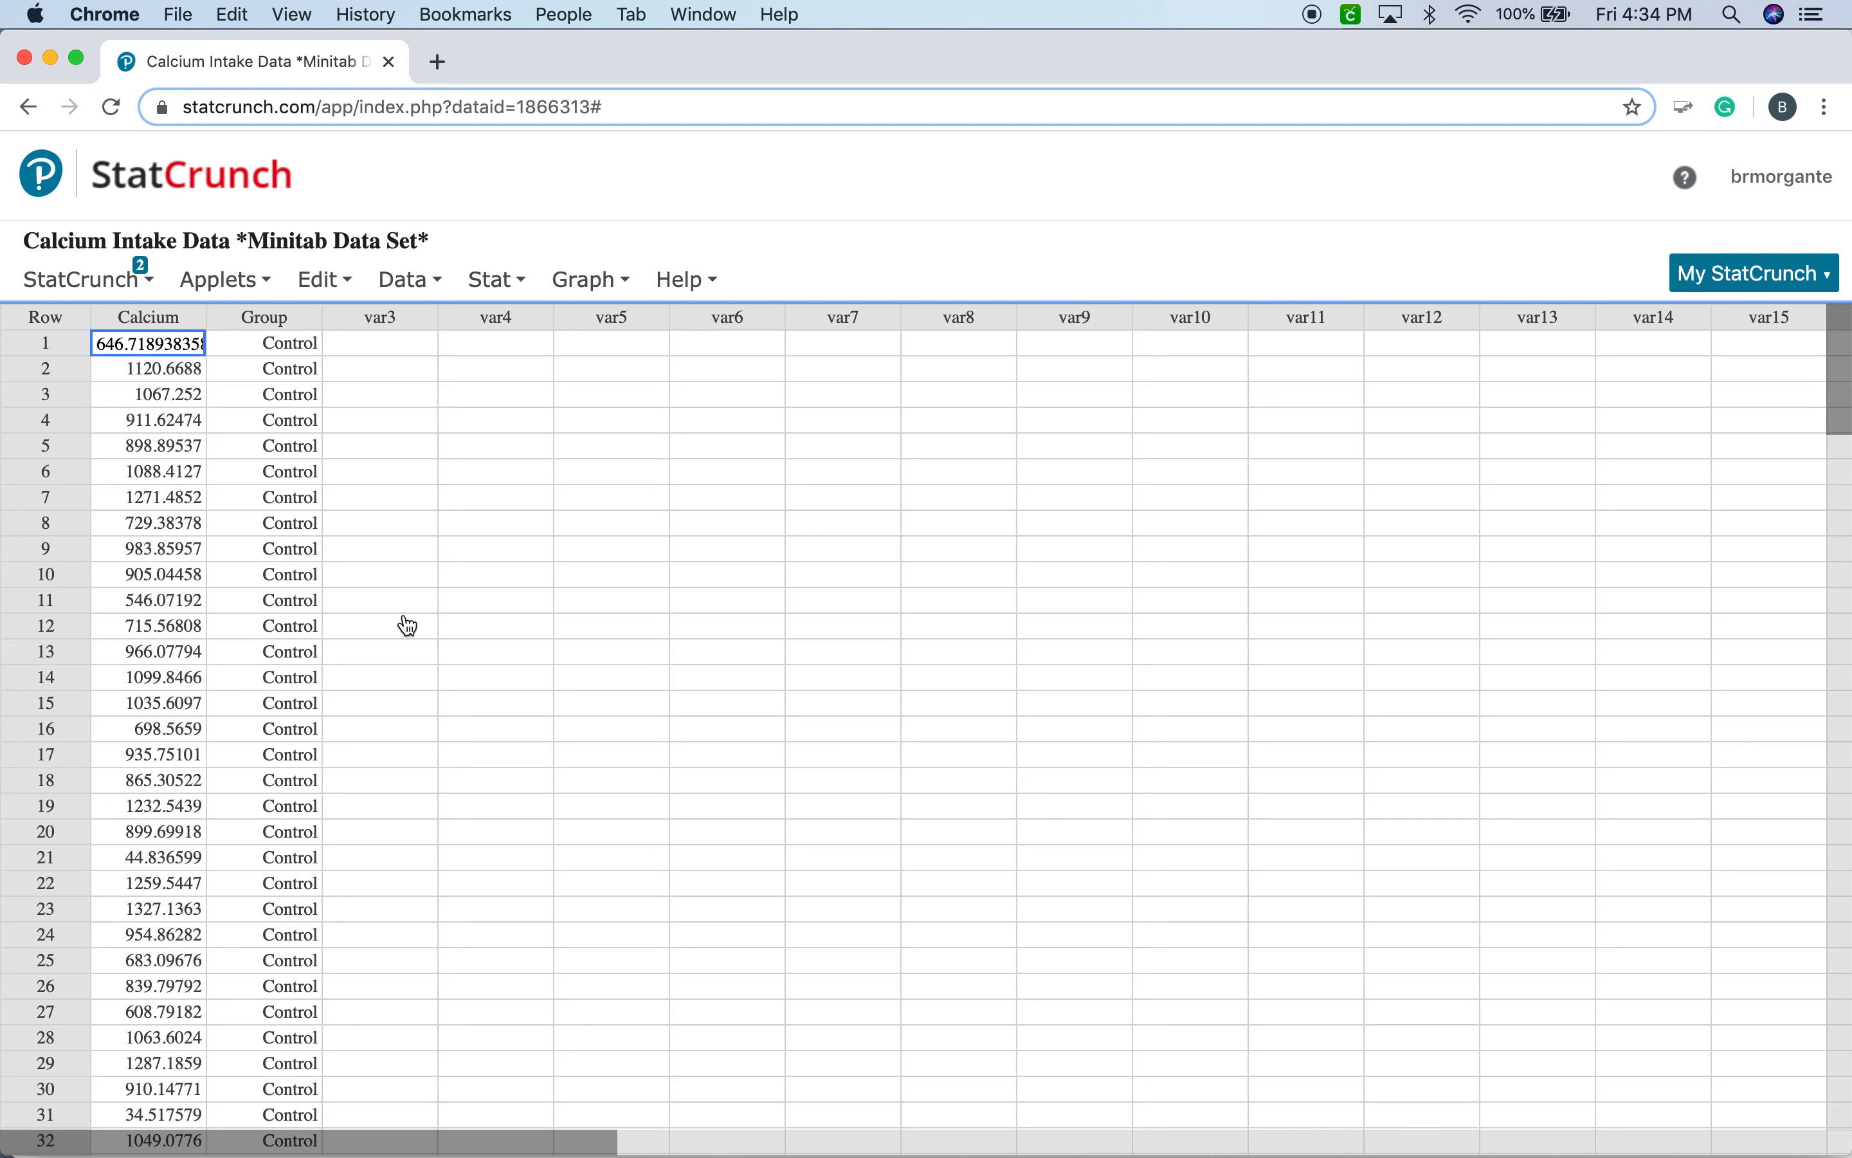
# Set up column summary statistics with n as the only listed statistic and 80 as the percentile.
pyautogui.click(496, 280)
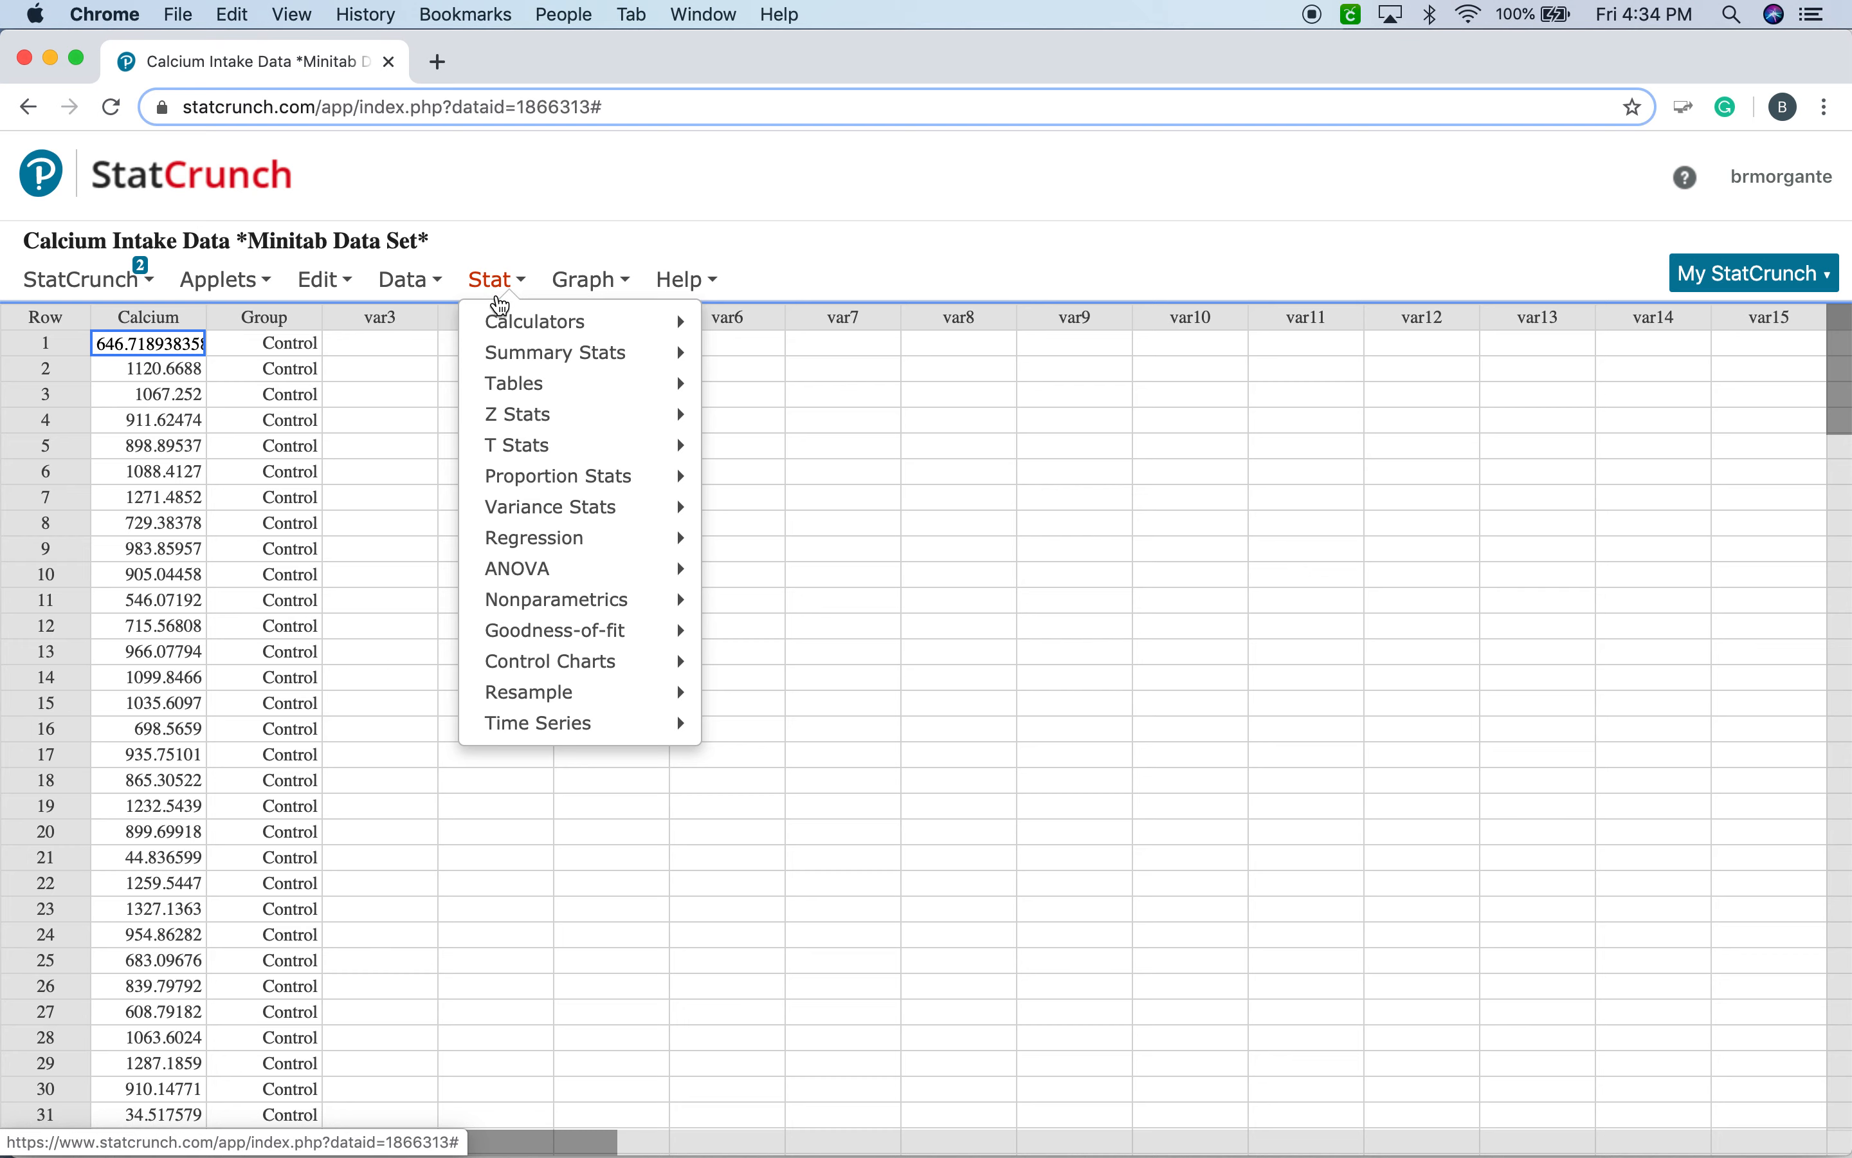
pyautogui.moveTo(530, 352)
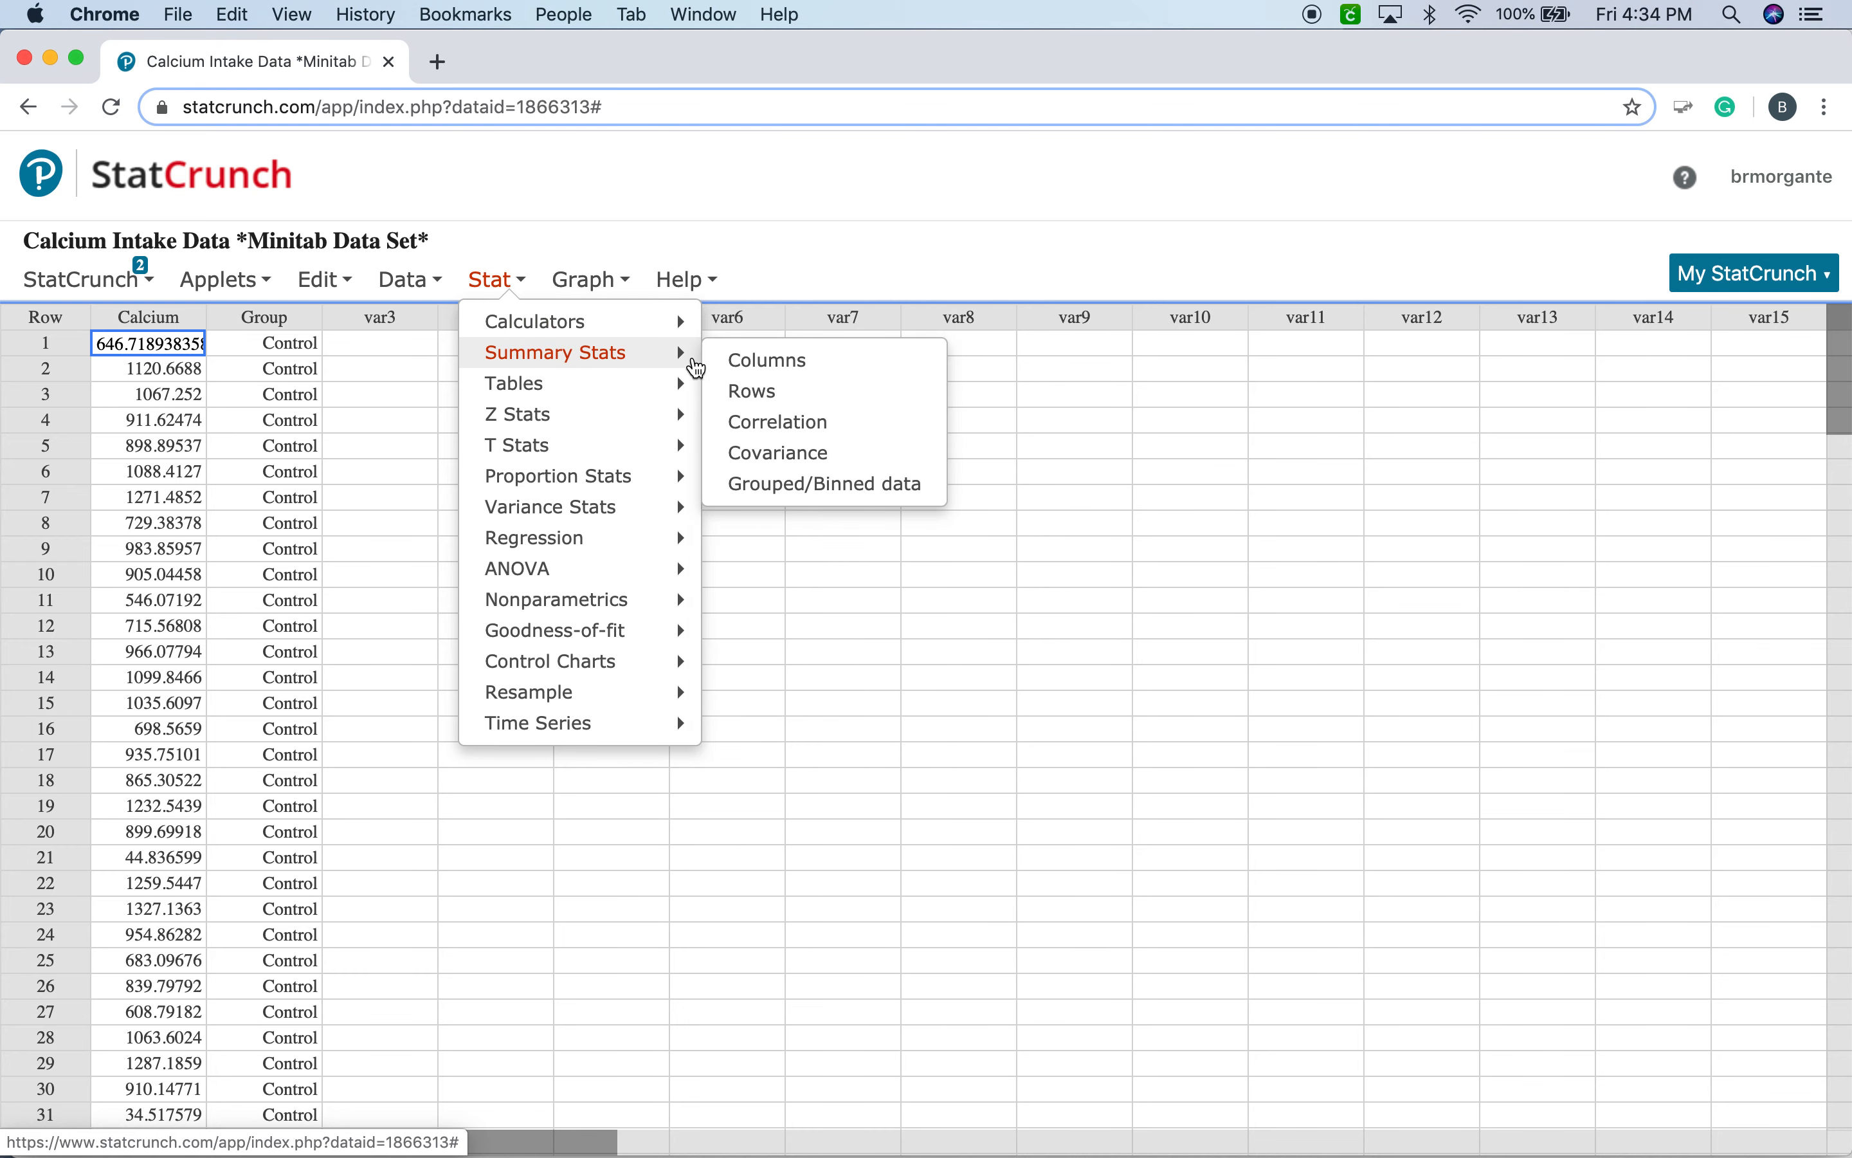
pyautogui.click(753, 362)
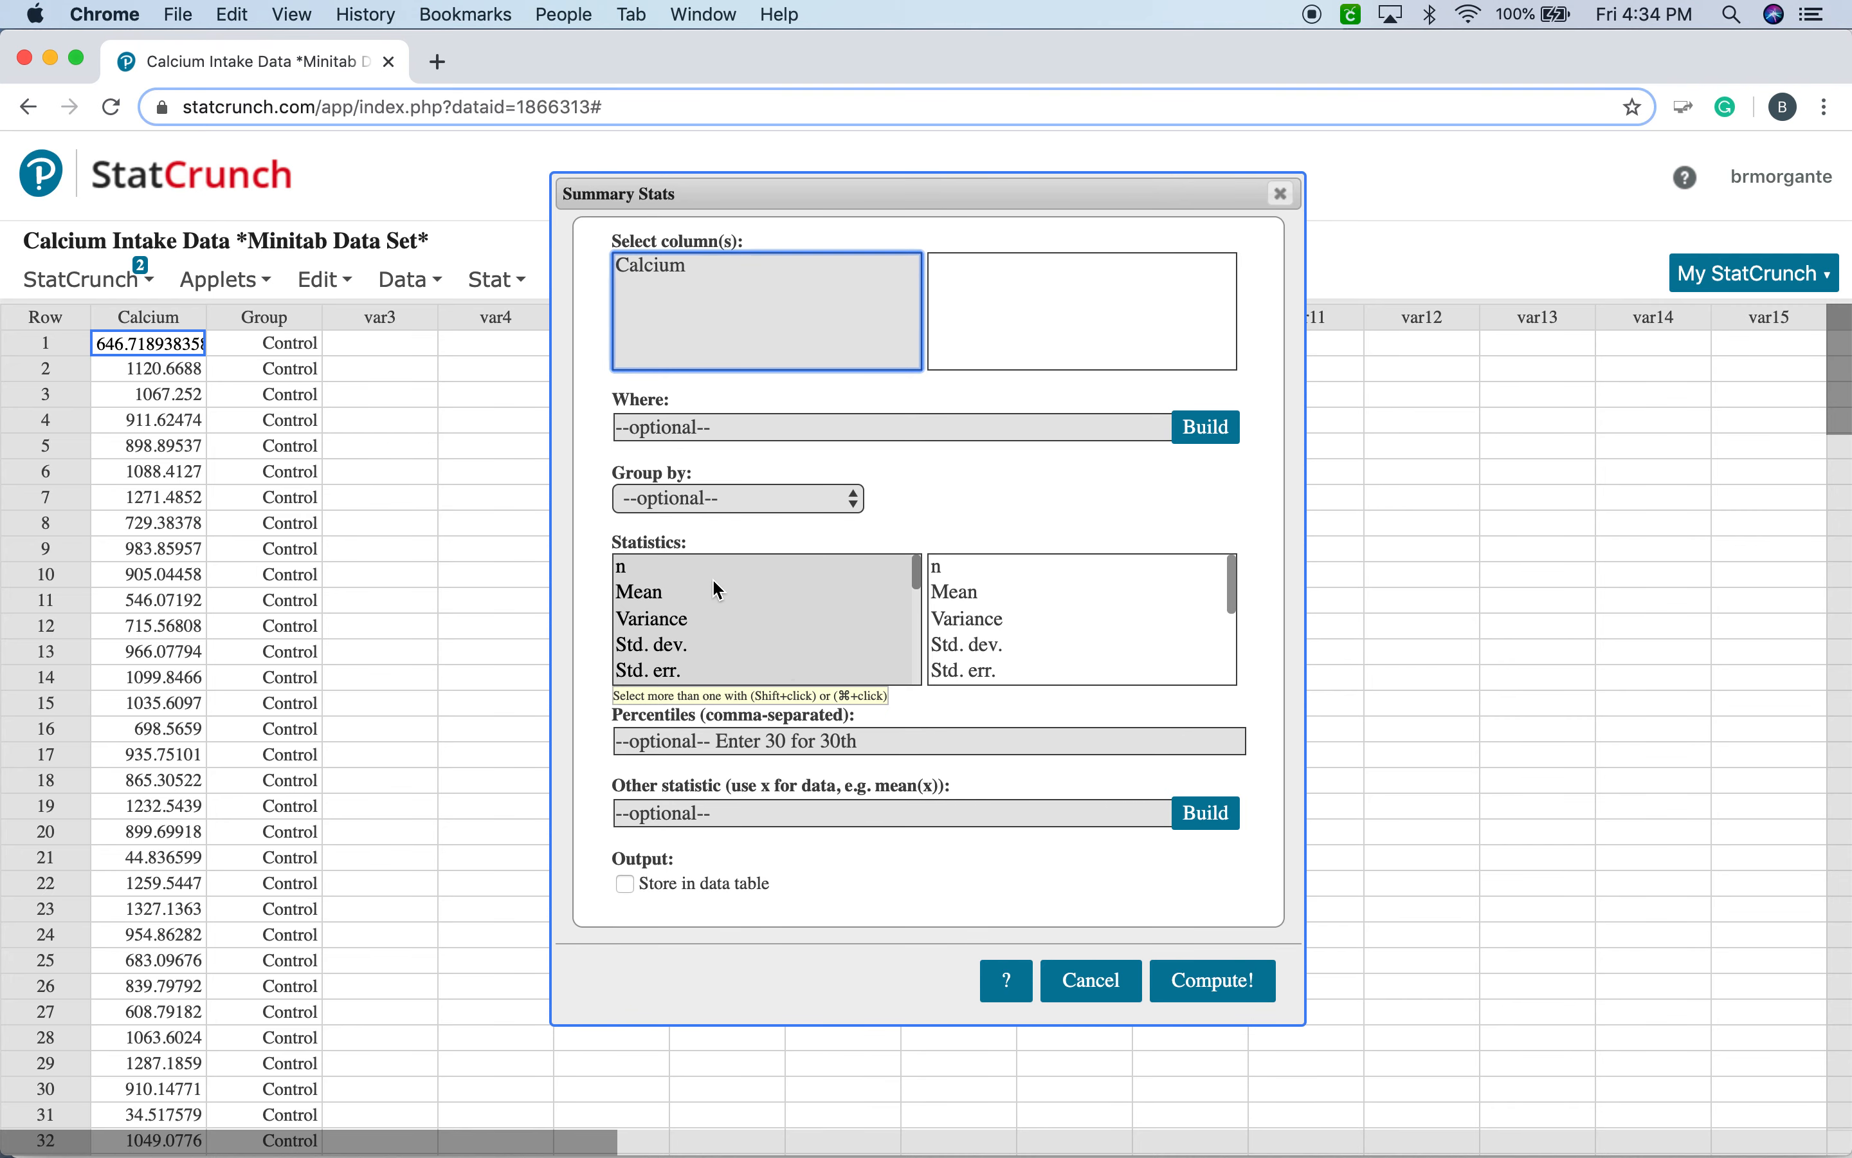
pyautogui.click(647, 567)
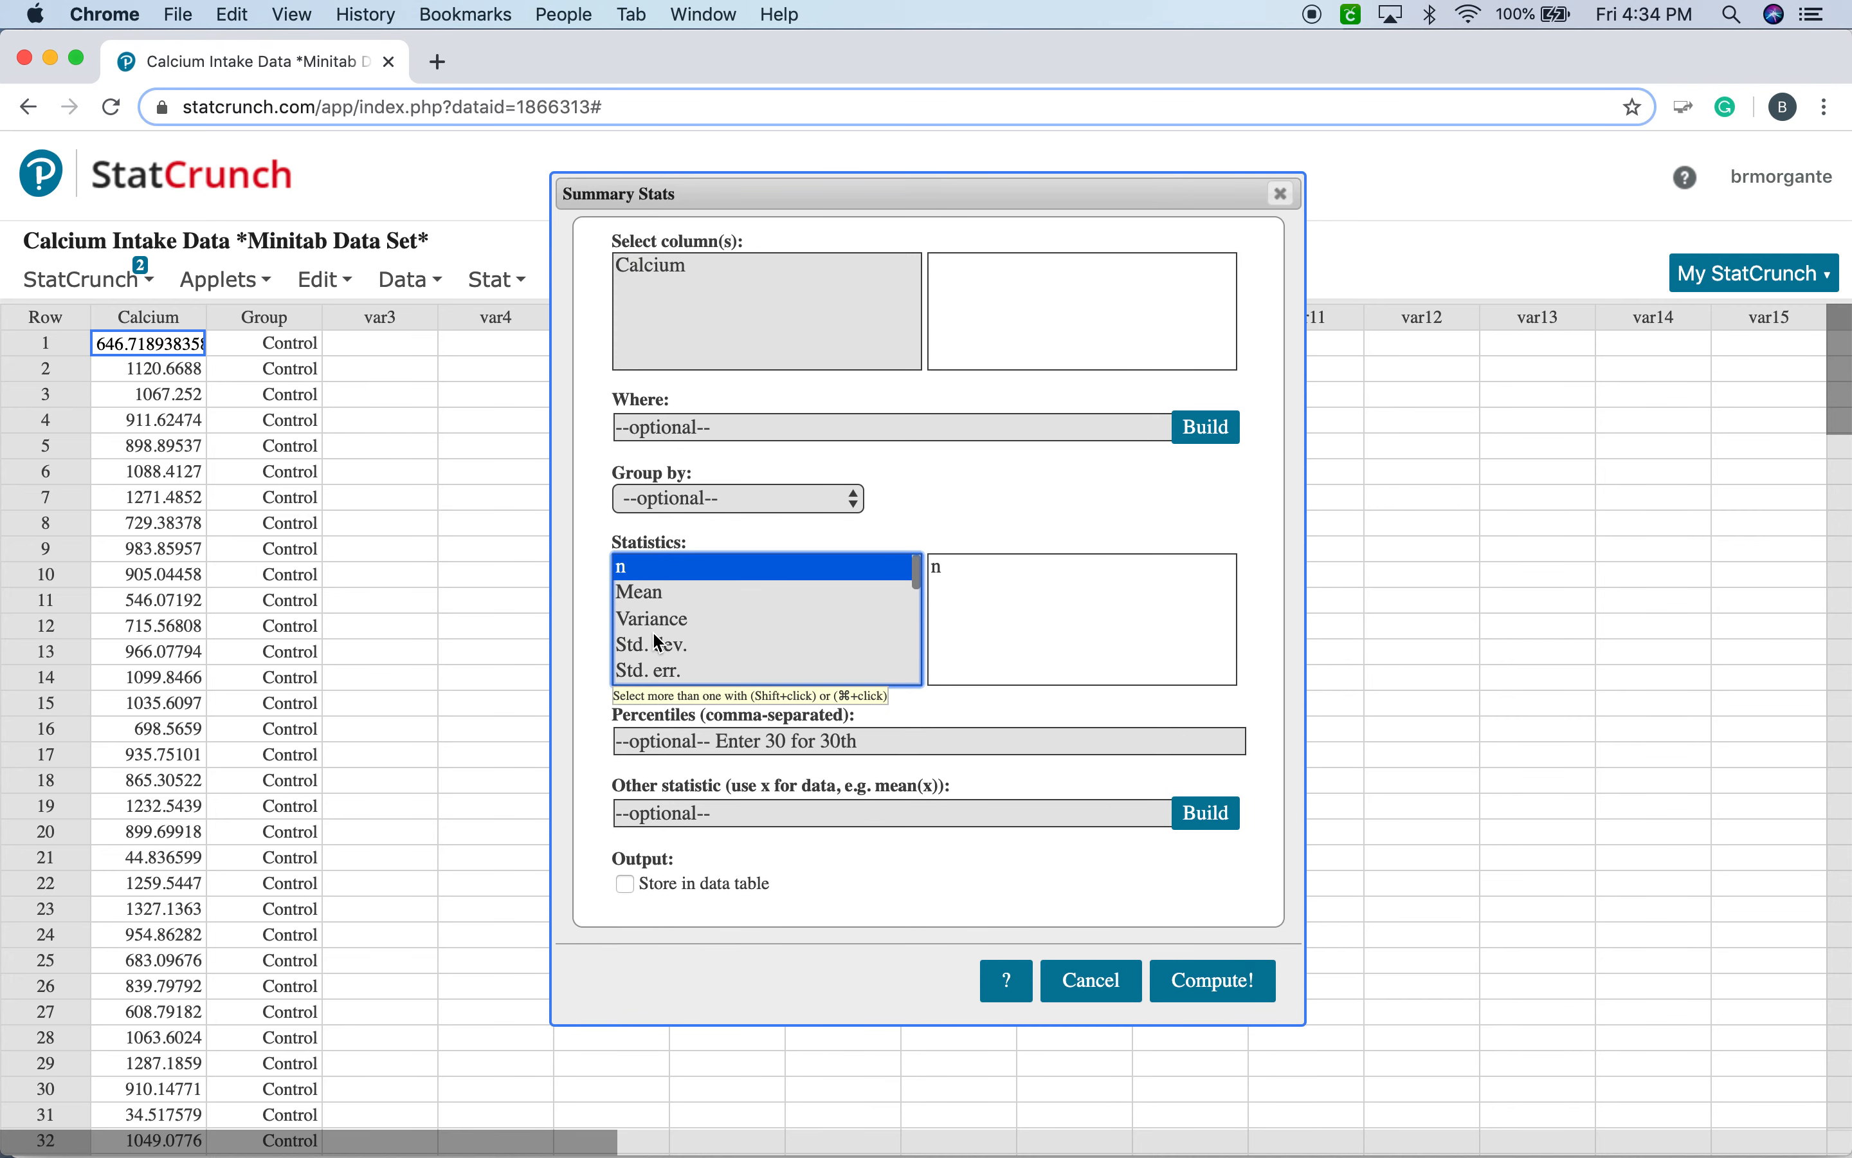
pyautogui.scroll(-5, 674, 619)
pyautogui.scroll(4, 674, 619)
pyautogui.scroll(1, 674, 619)
pyautogui.click(660, 741)
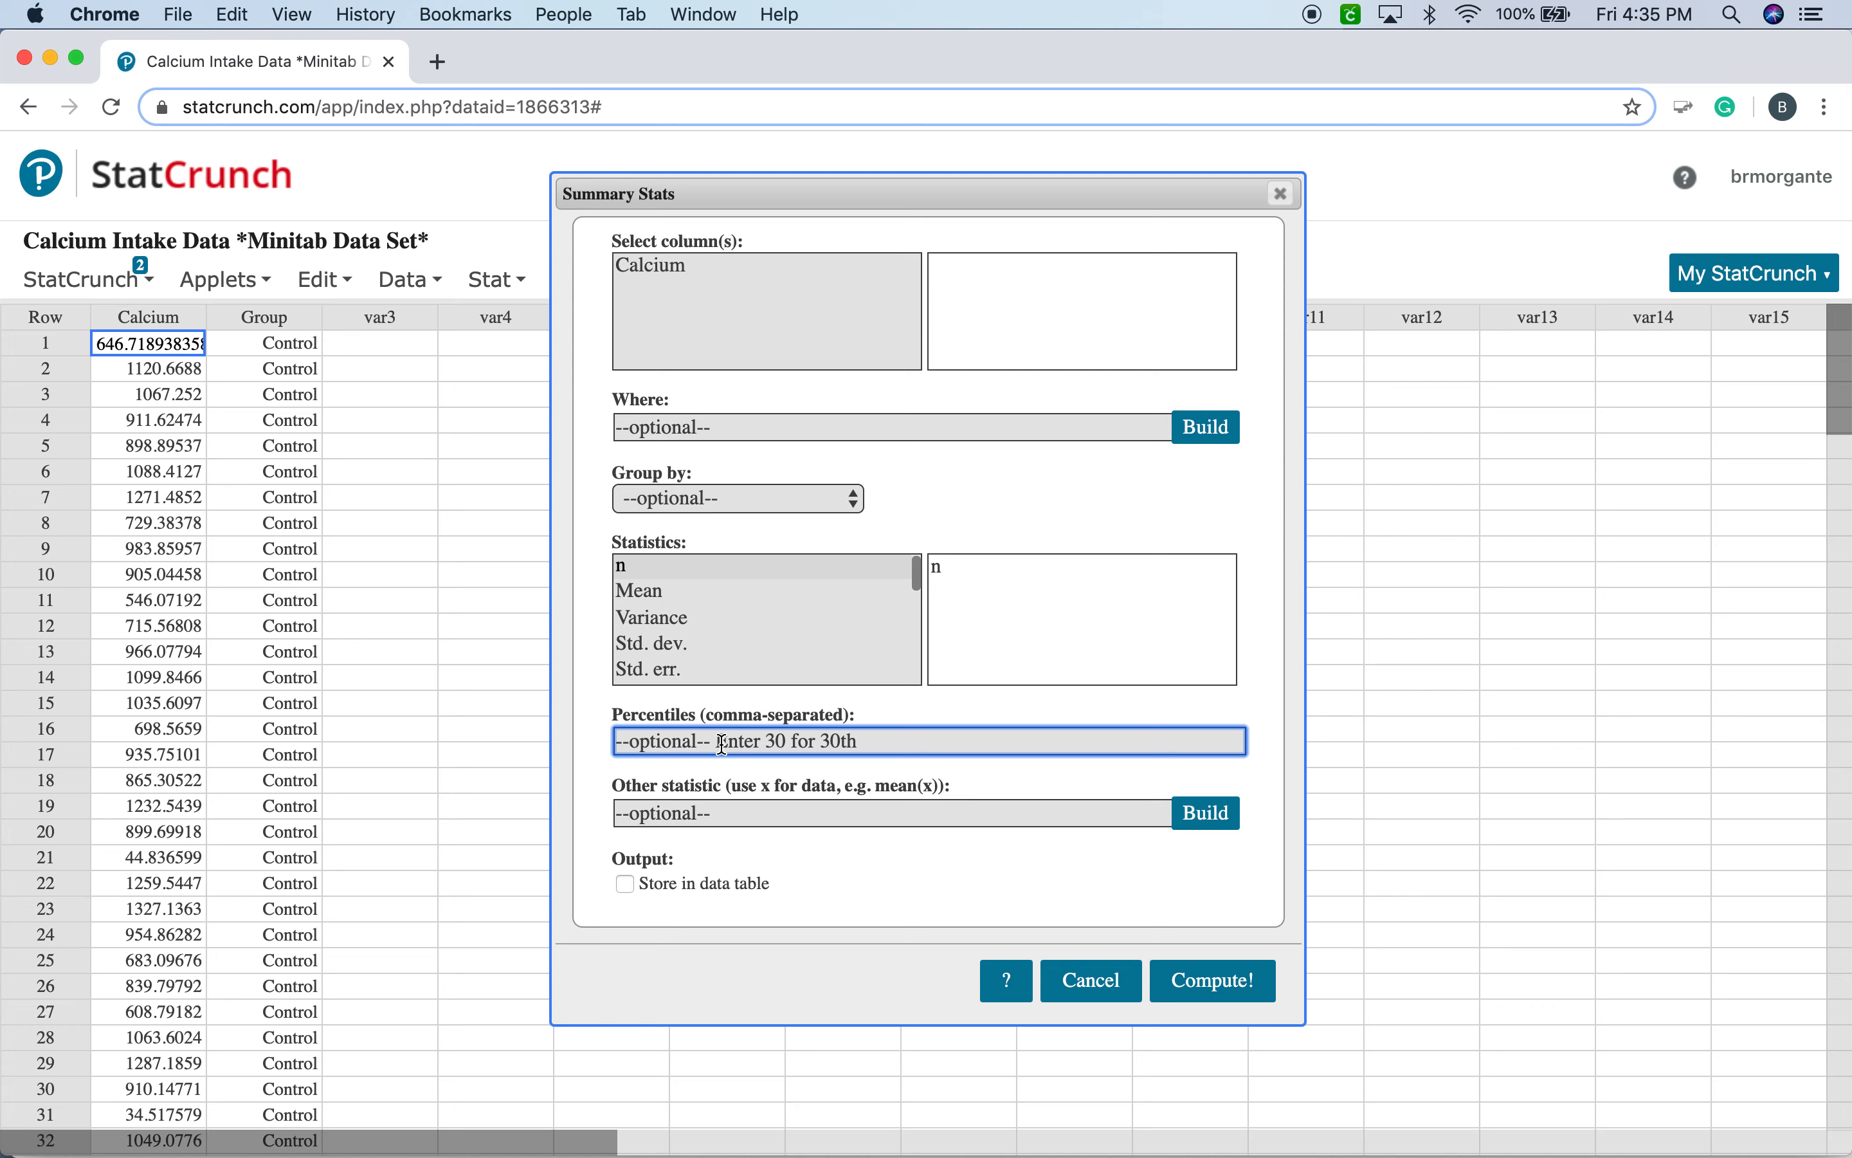
pyautogui.write('80')
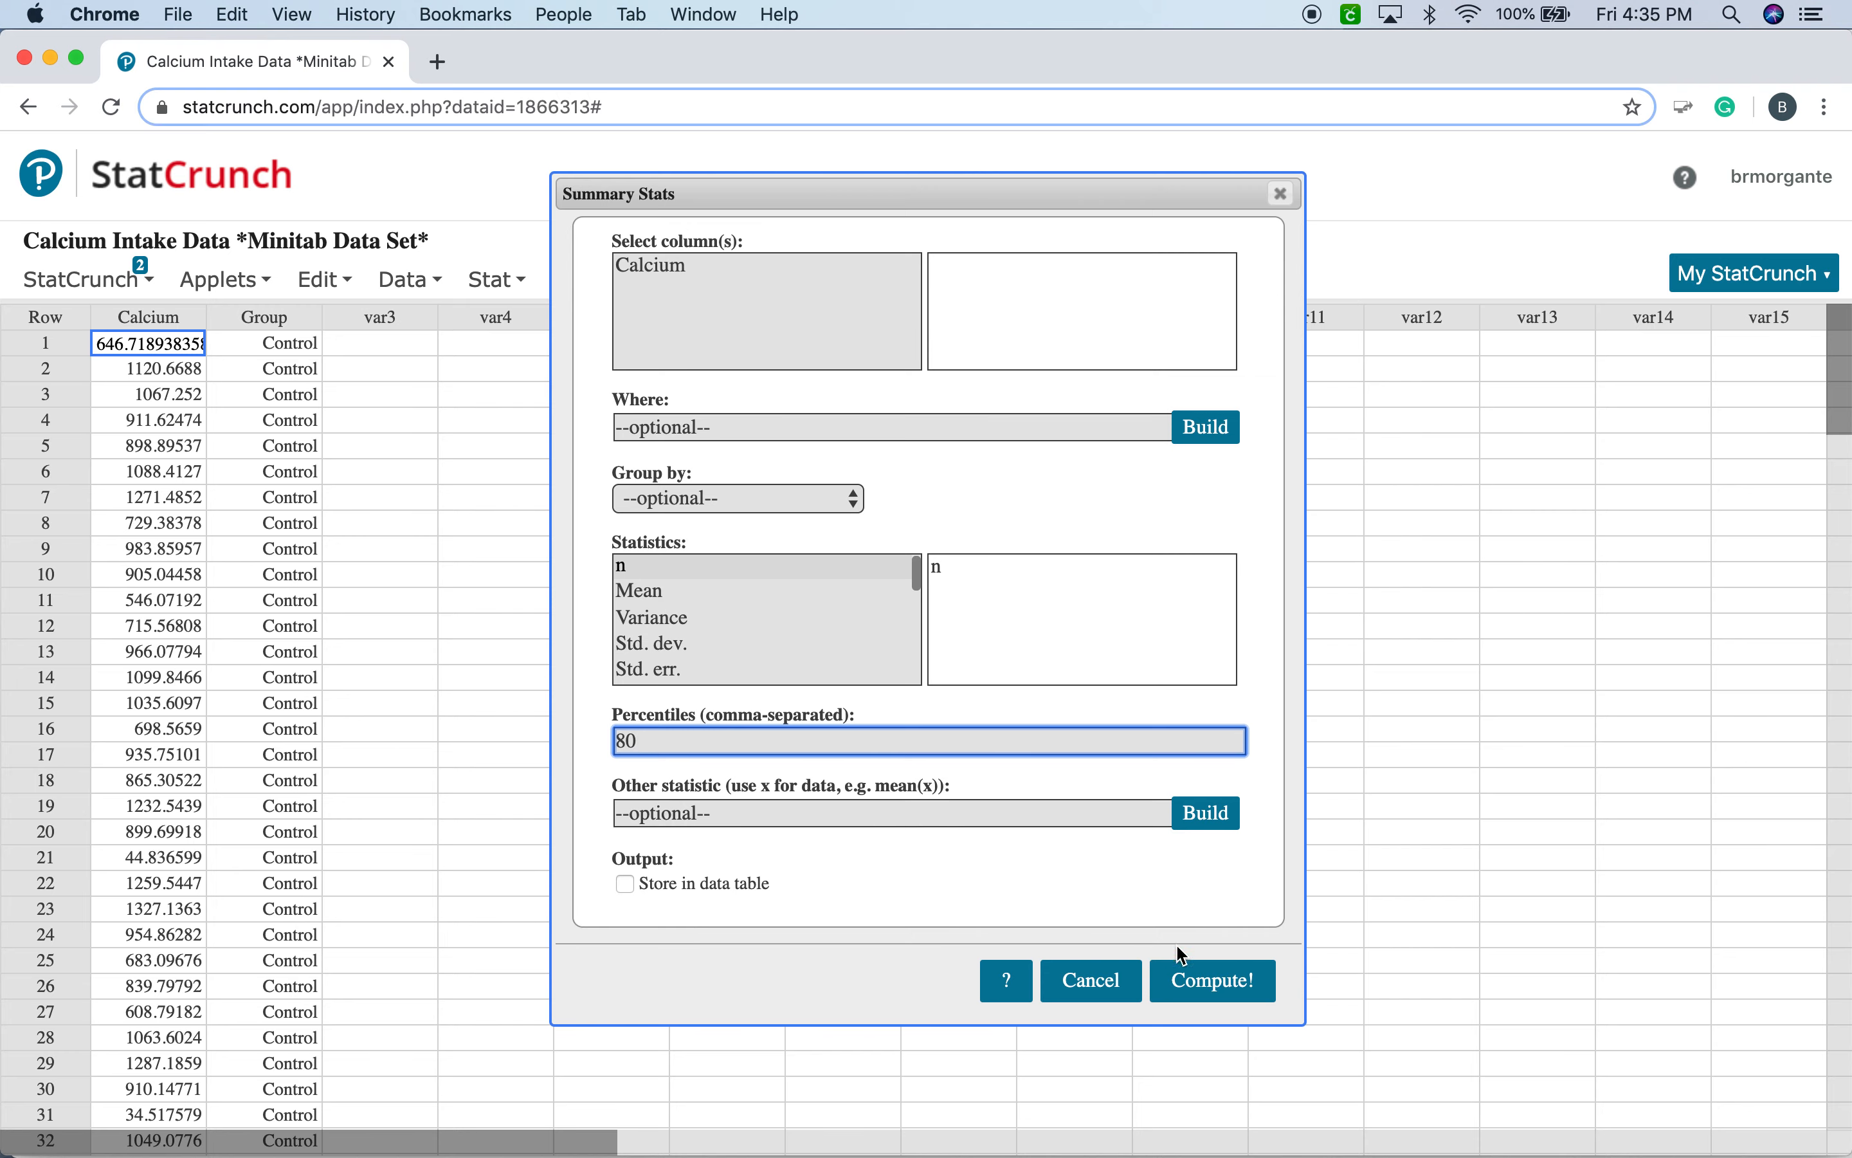
# Choose the Calcium column for the summary statistics, compute them and move the result window nearer the data.
pyautogui.click(1227, 986)
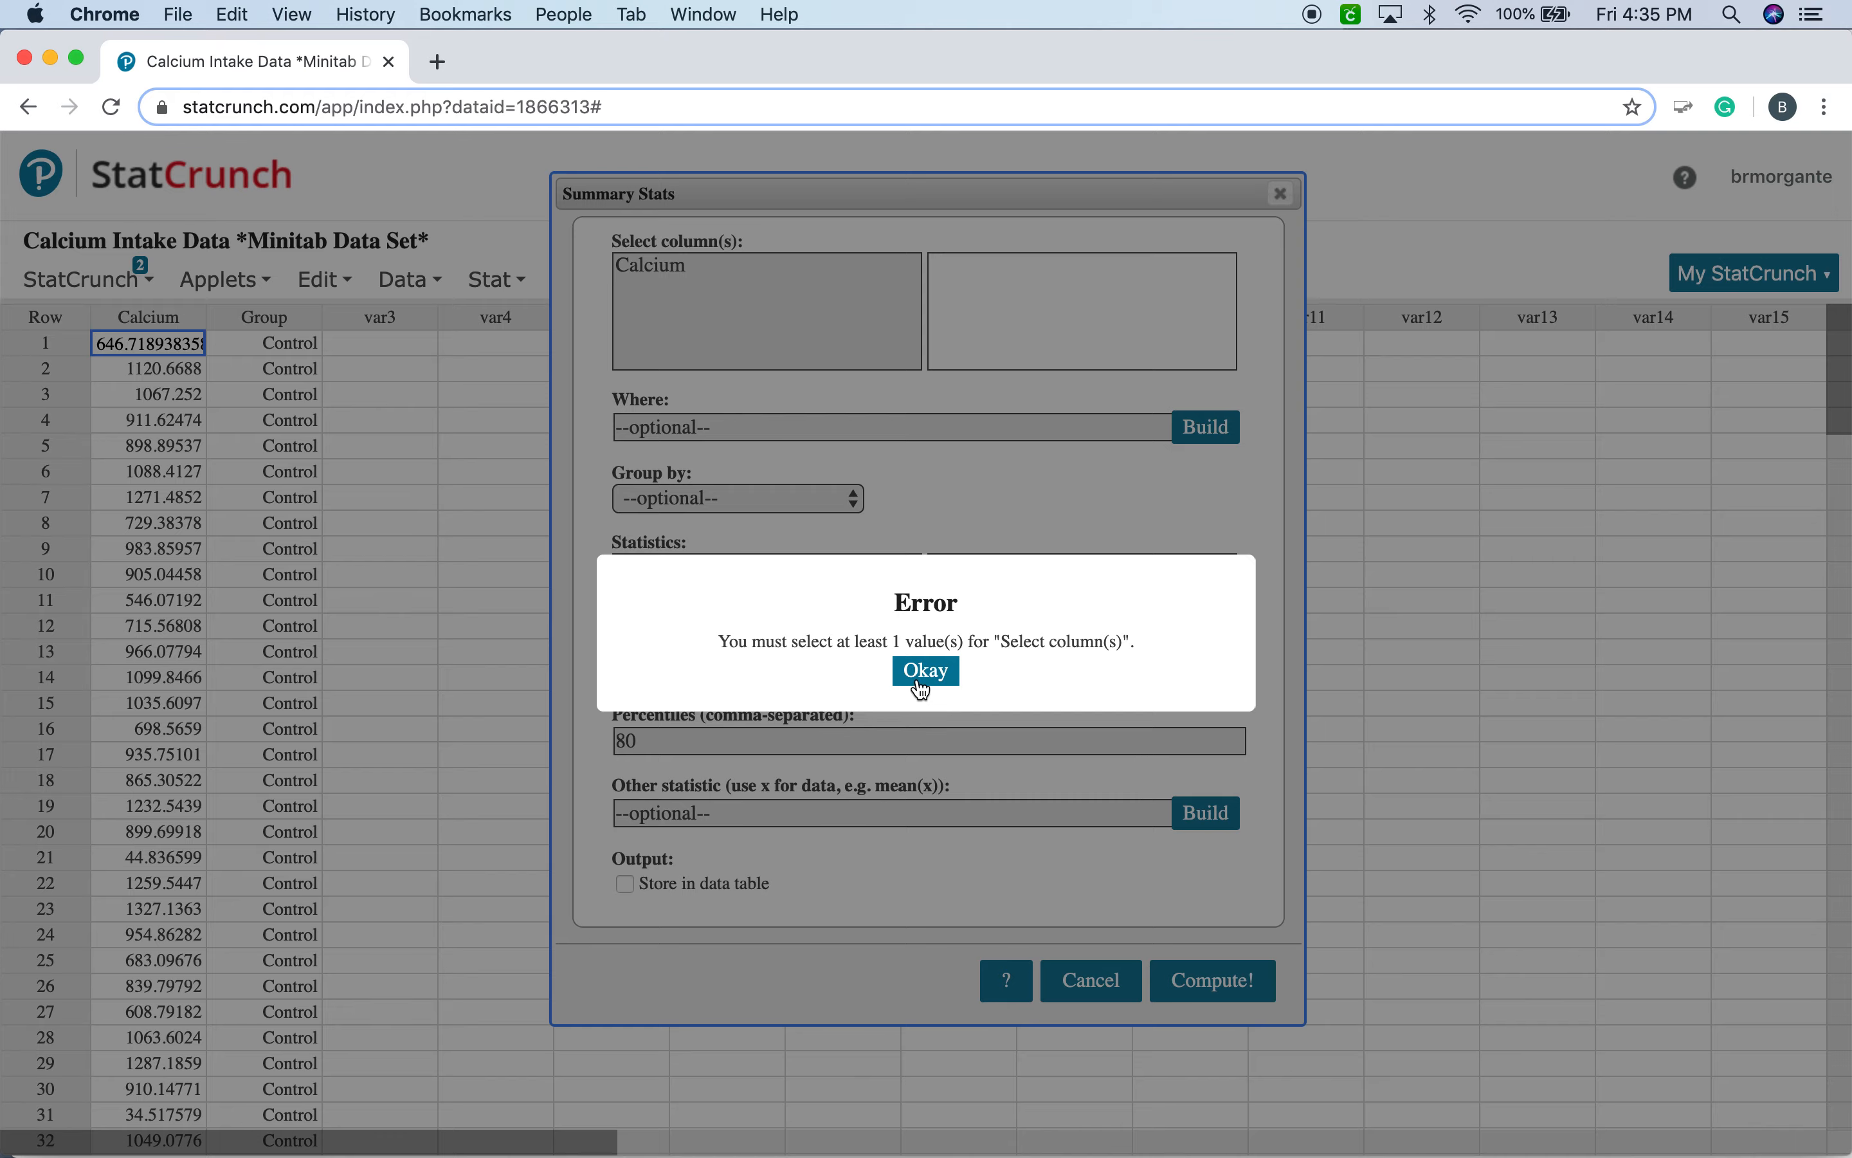
pyautogui.click(921, 672)
pyautogui.click(674, 260)
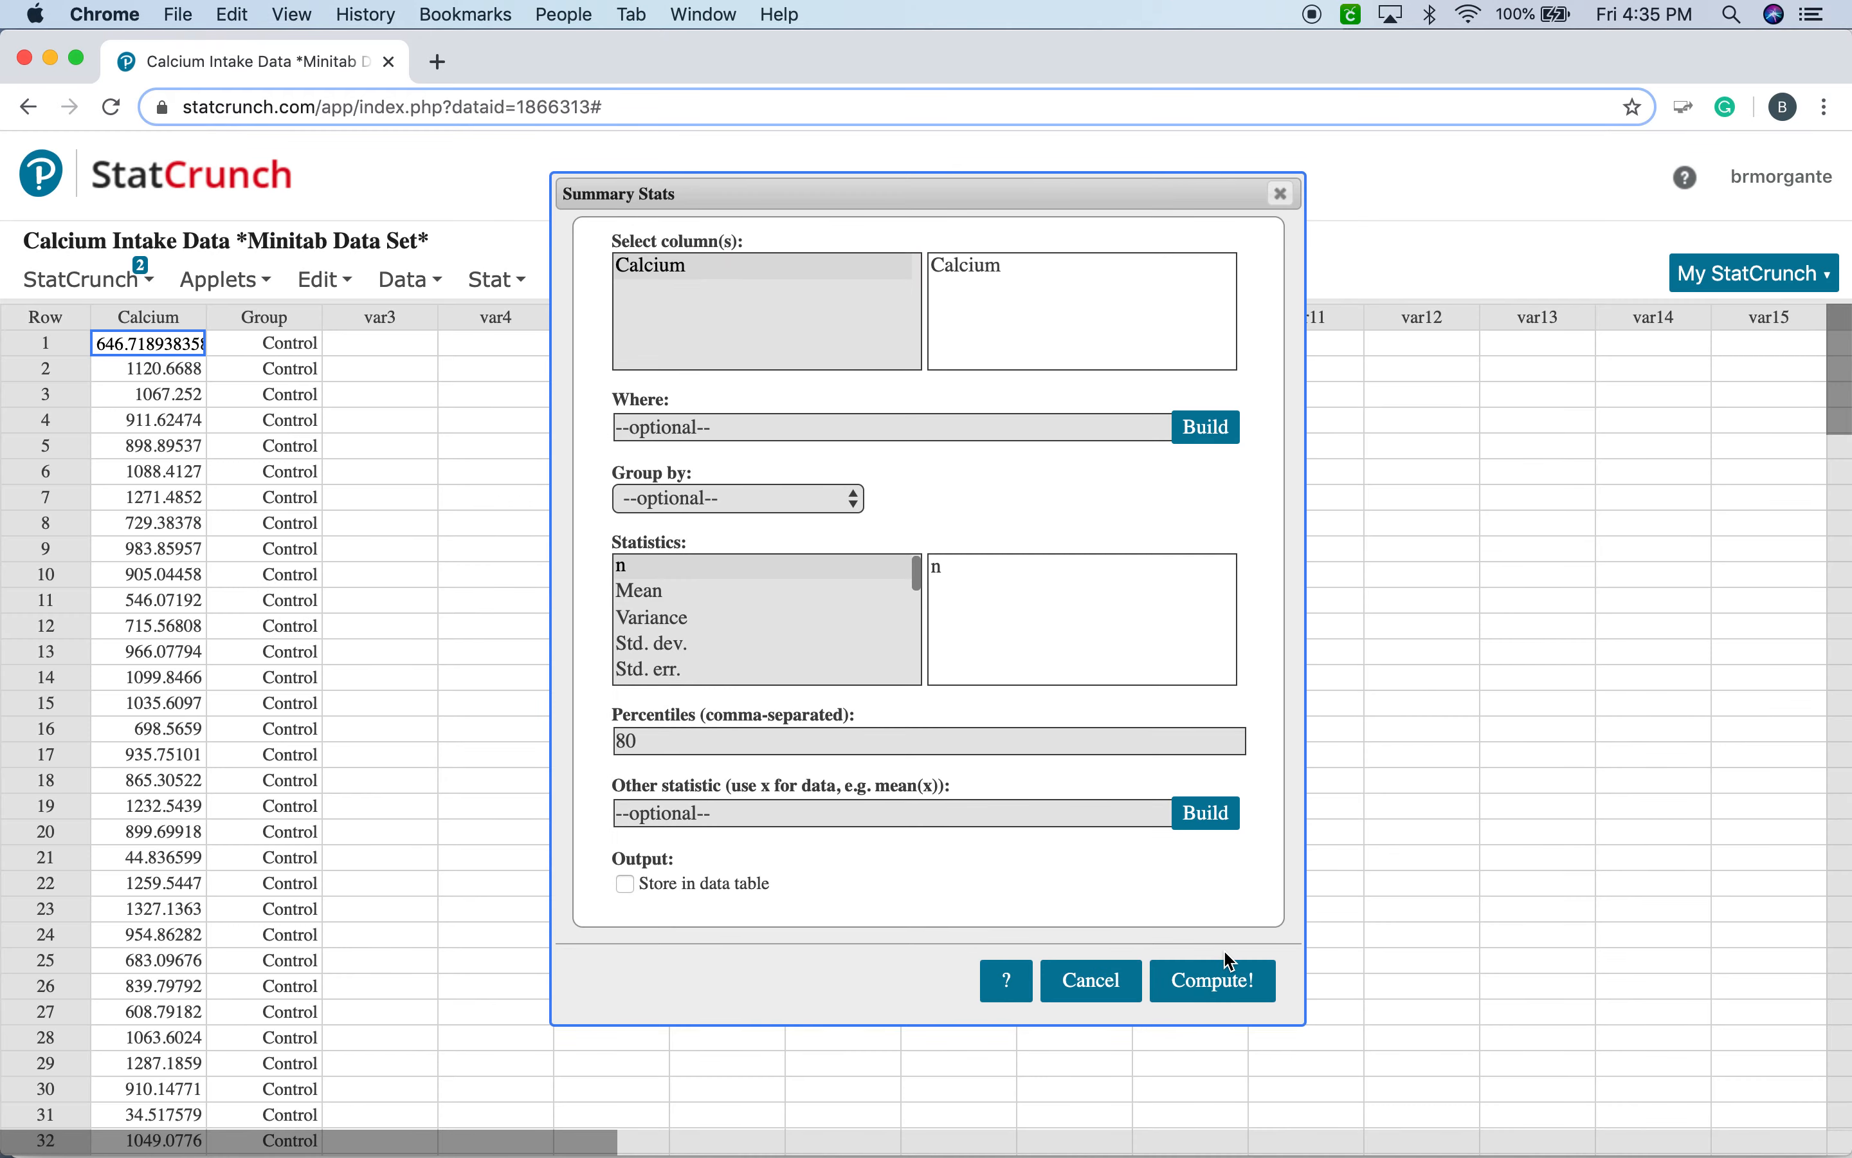
pyautogui.click(1229, 963)
pyautogui.moveTo(1642, 350); pyautogui.dragTo(946, 381)
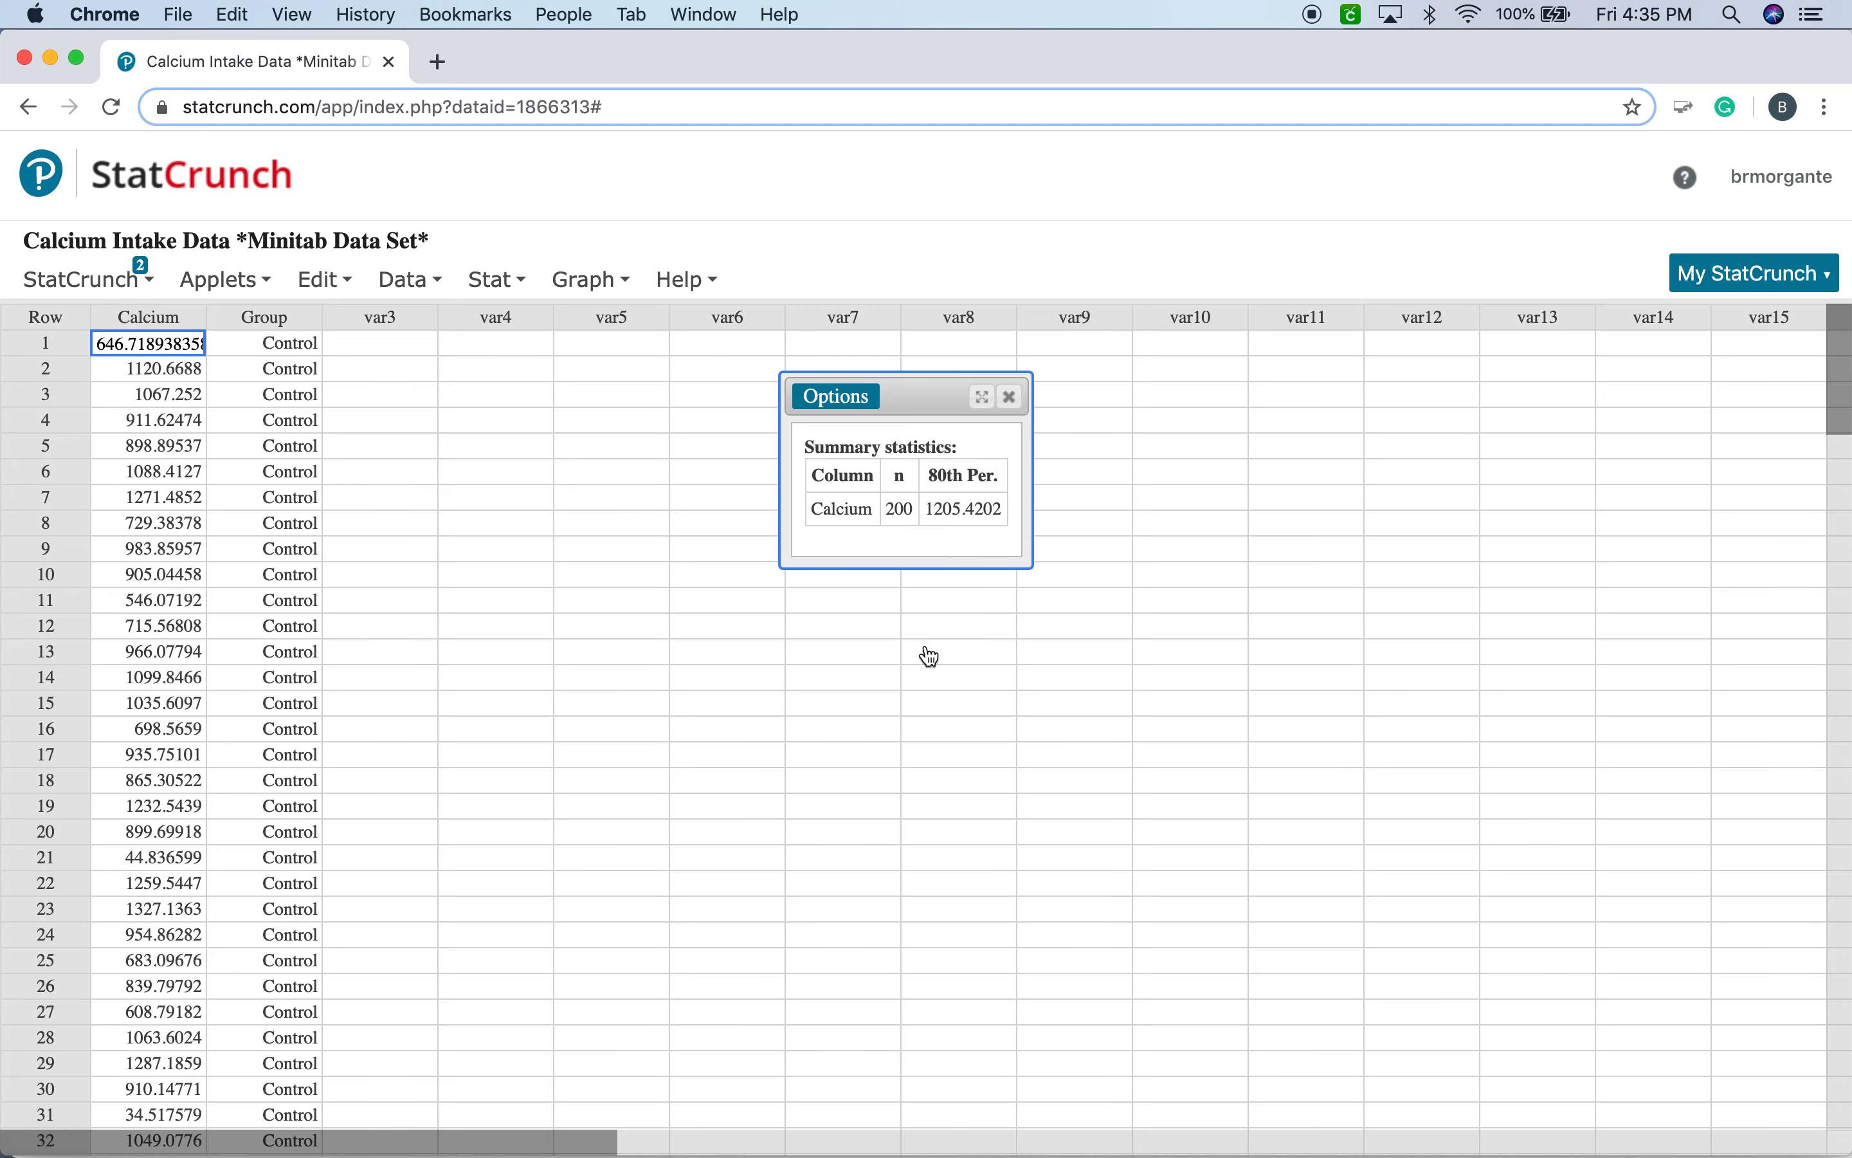
# Edit the Calcium summary to percentiles 25,50,75, recompute it and place the result window beside the data columns.
pyautogui.click(856, 397)
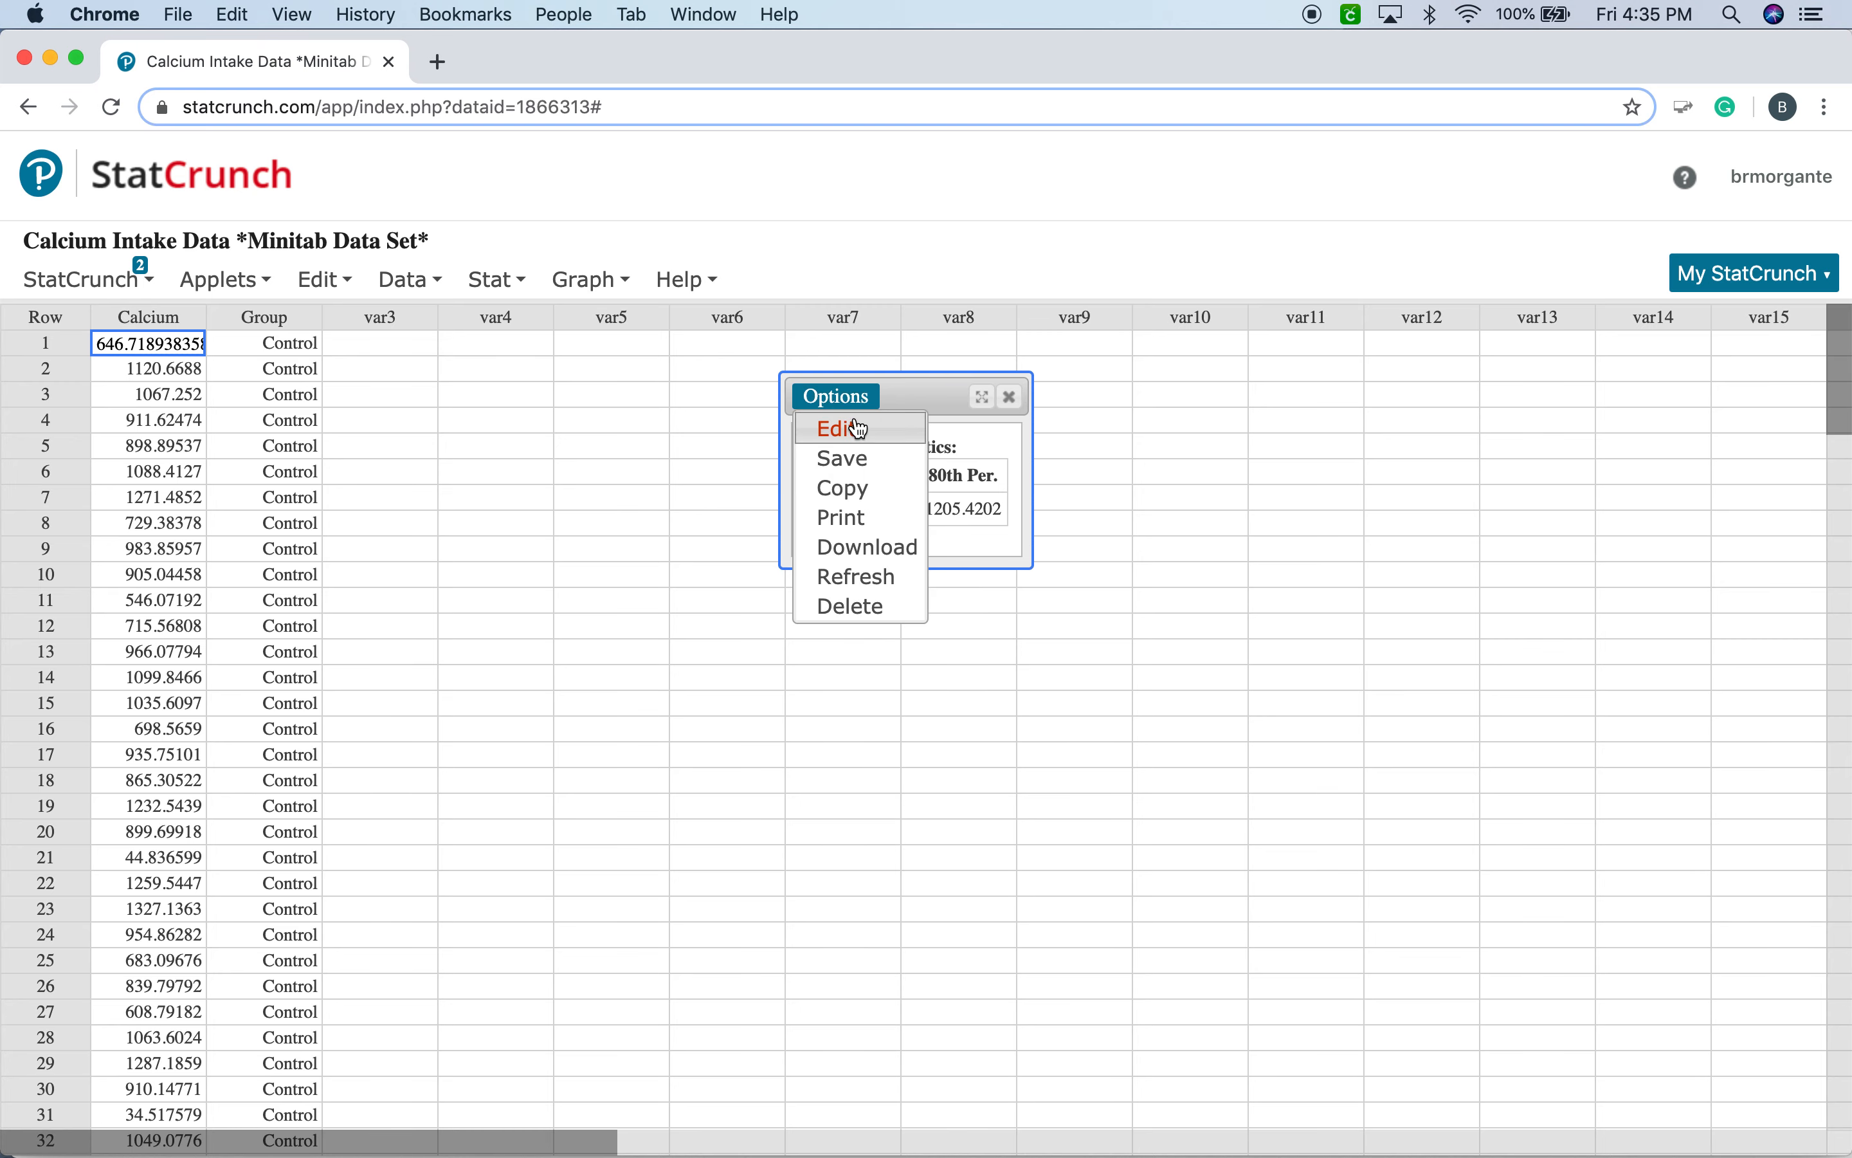
pyautogui.click(856, 423)
pyautogui.doubleClick(669, 739)
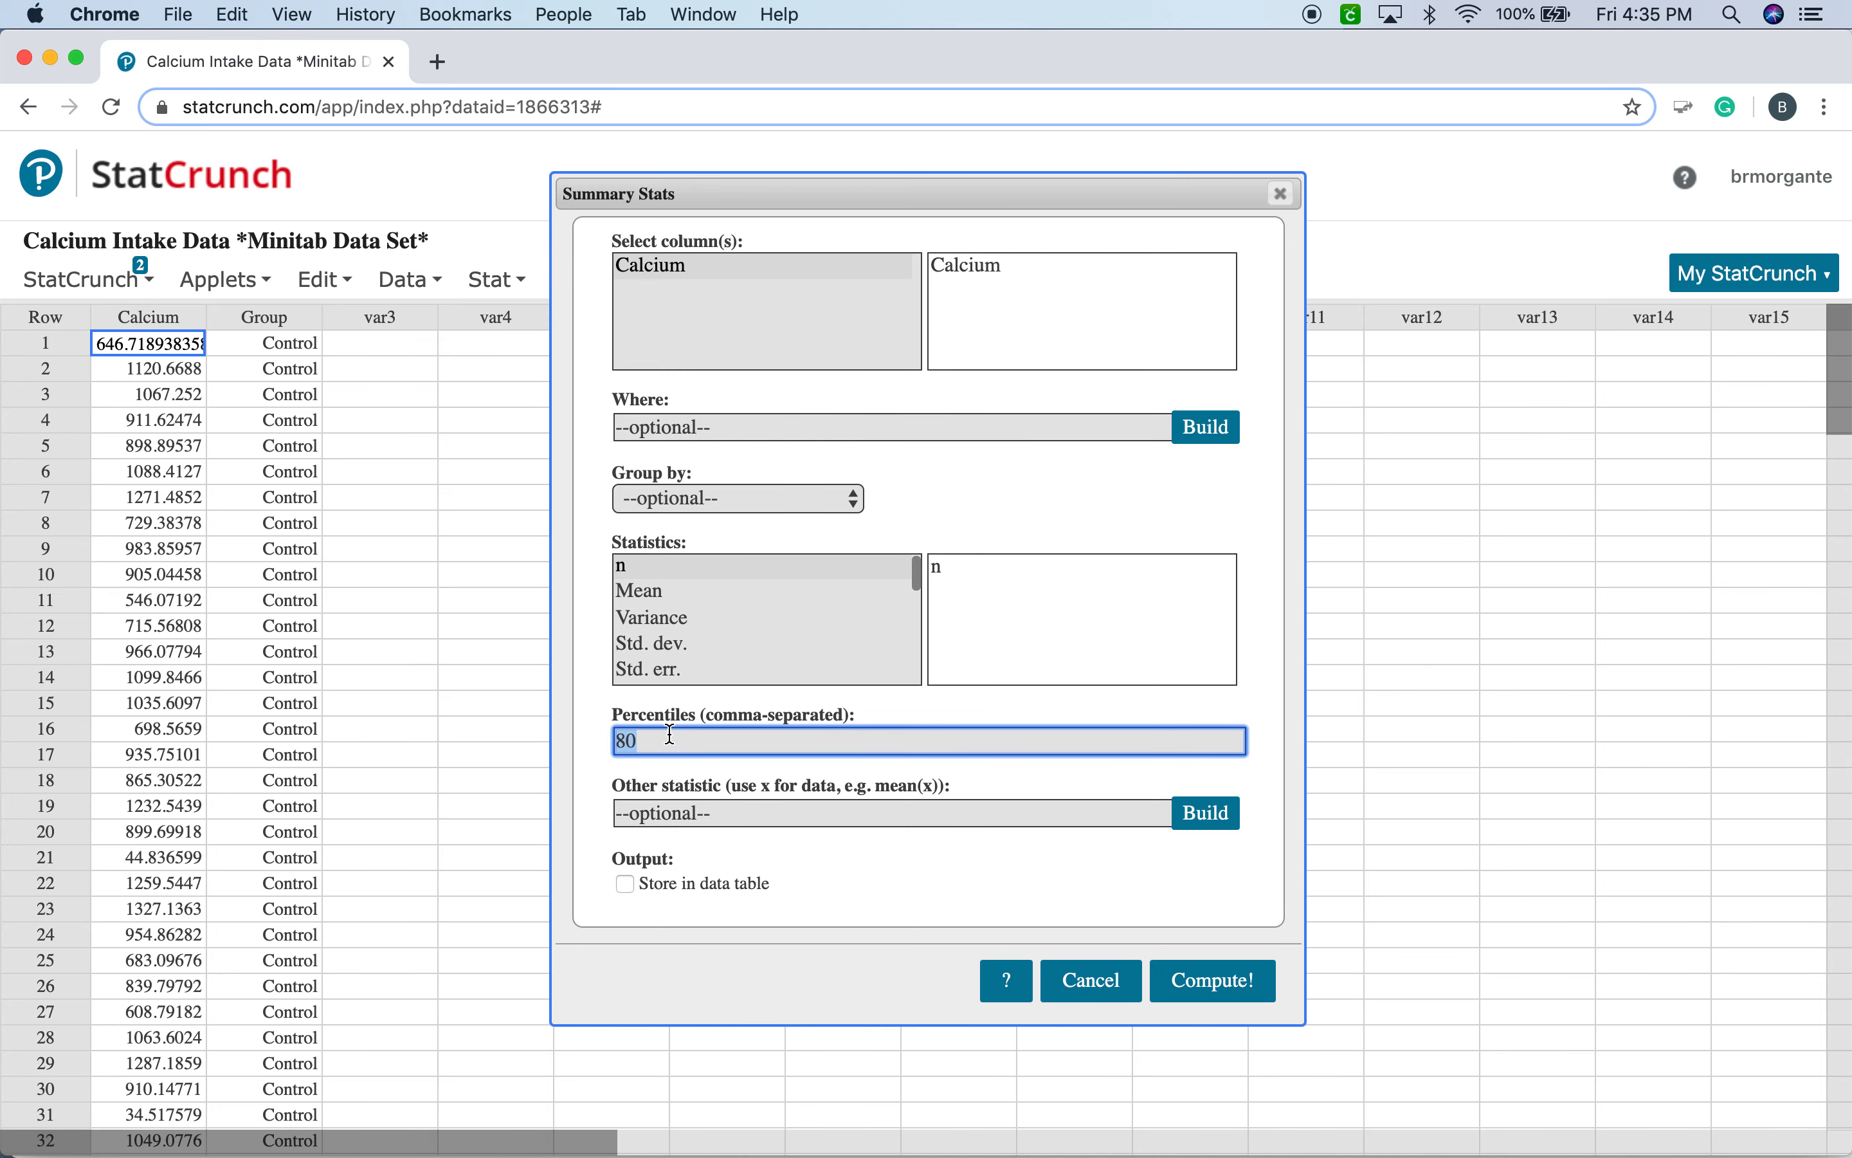
pyautogui.press('BackSpace')
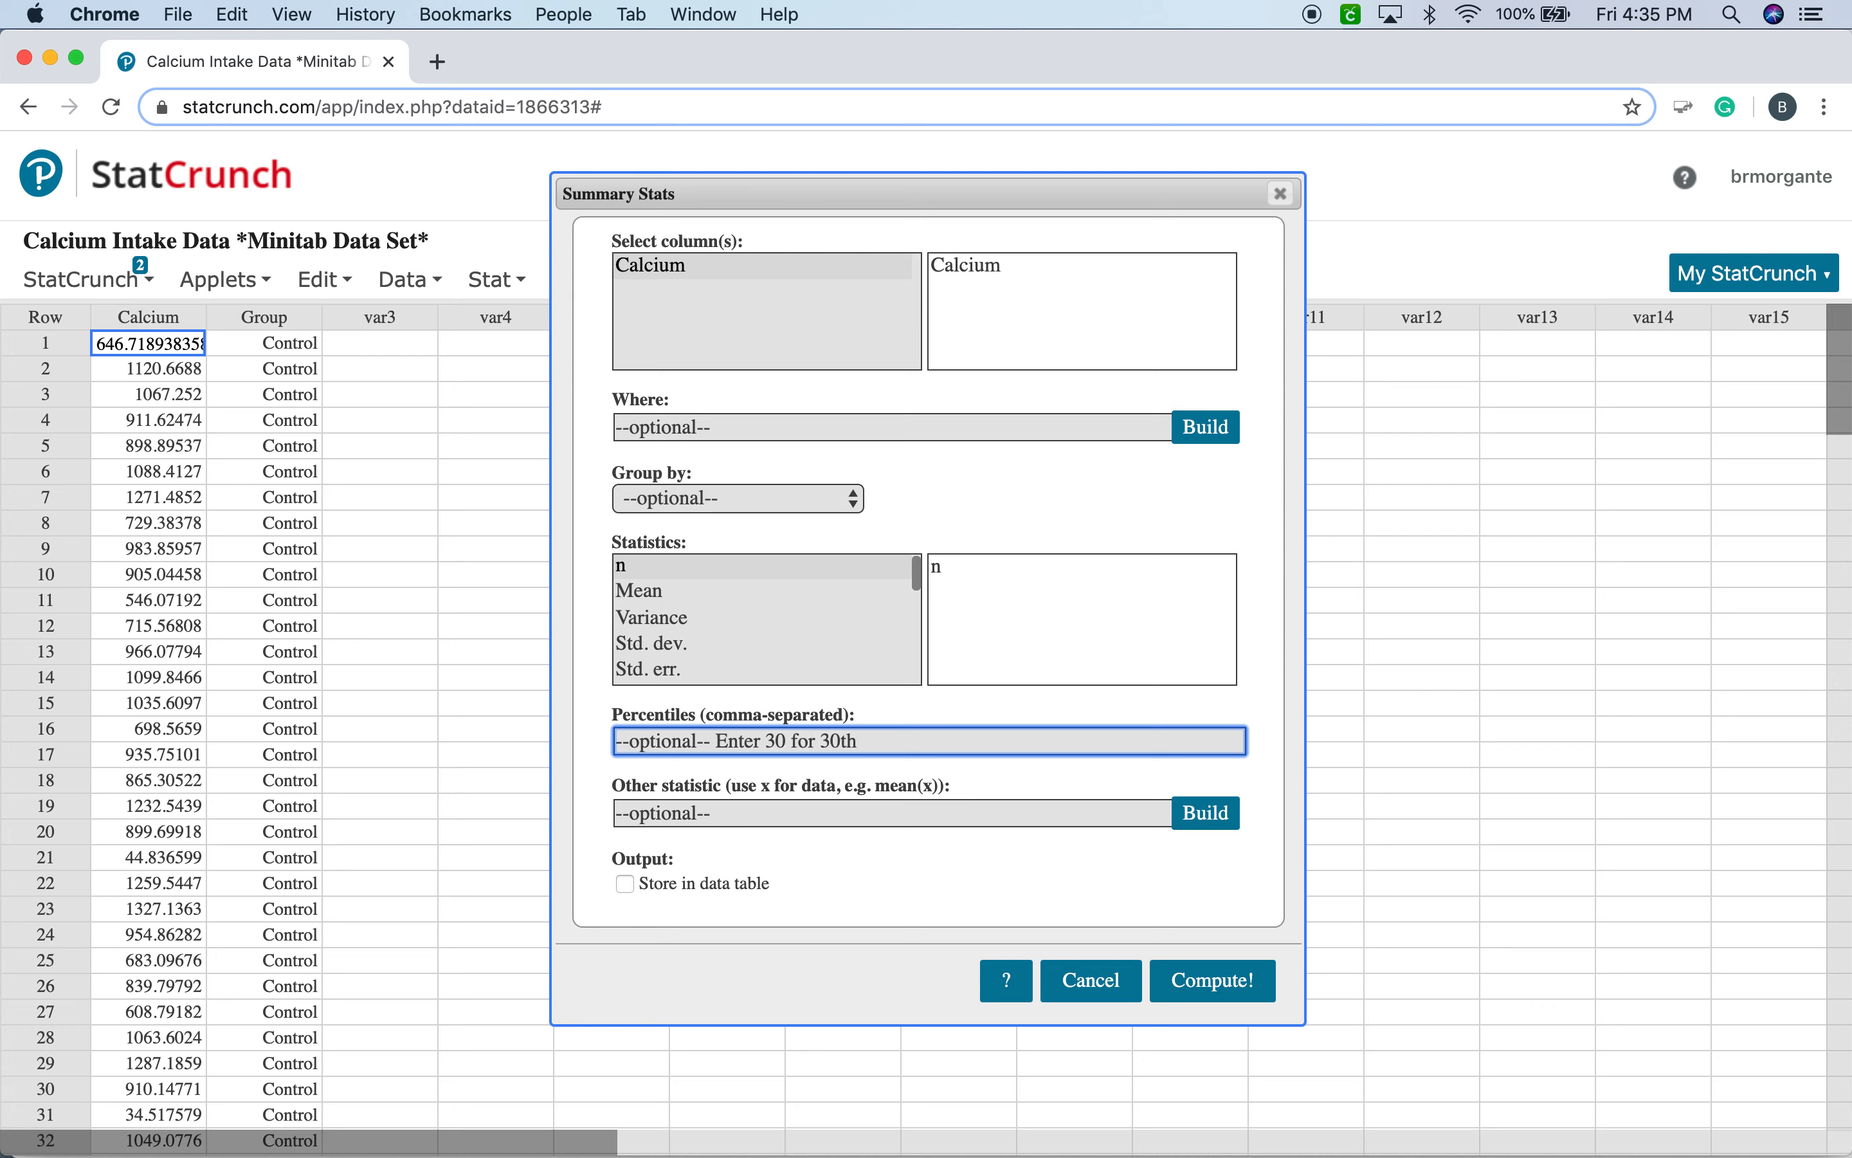
pyautogui.write('25,50,75')
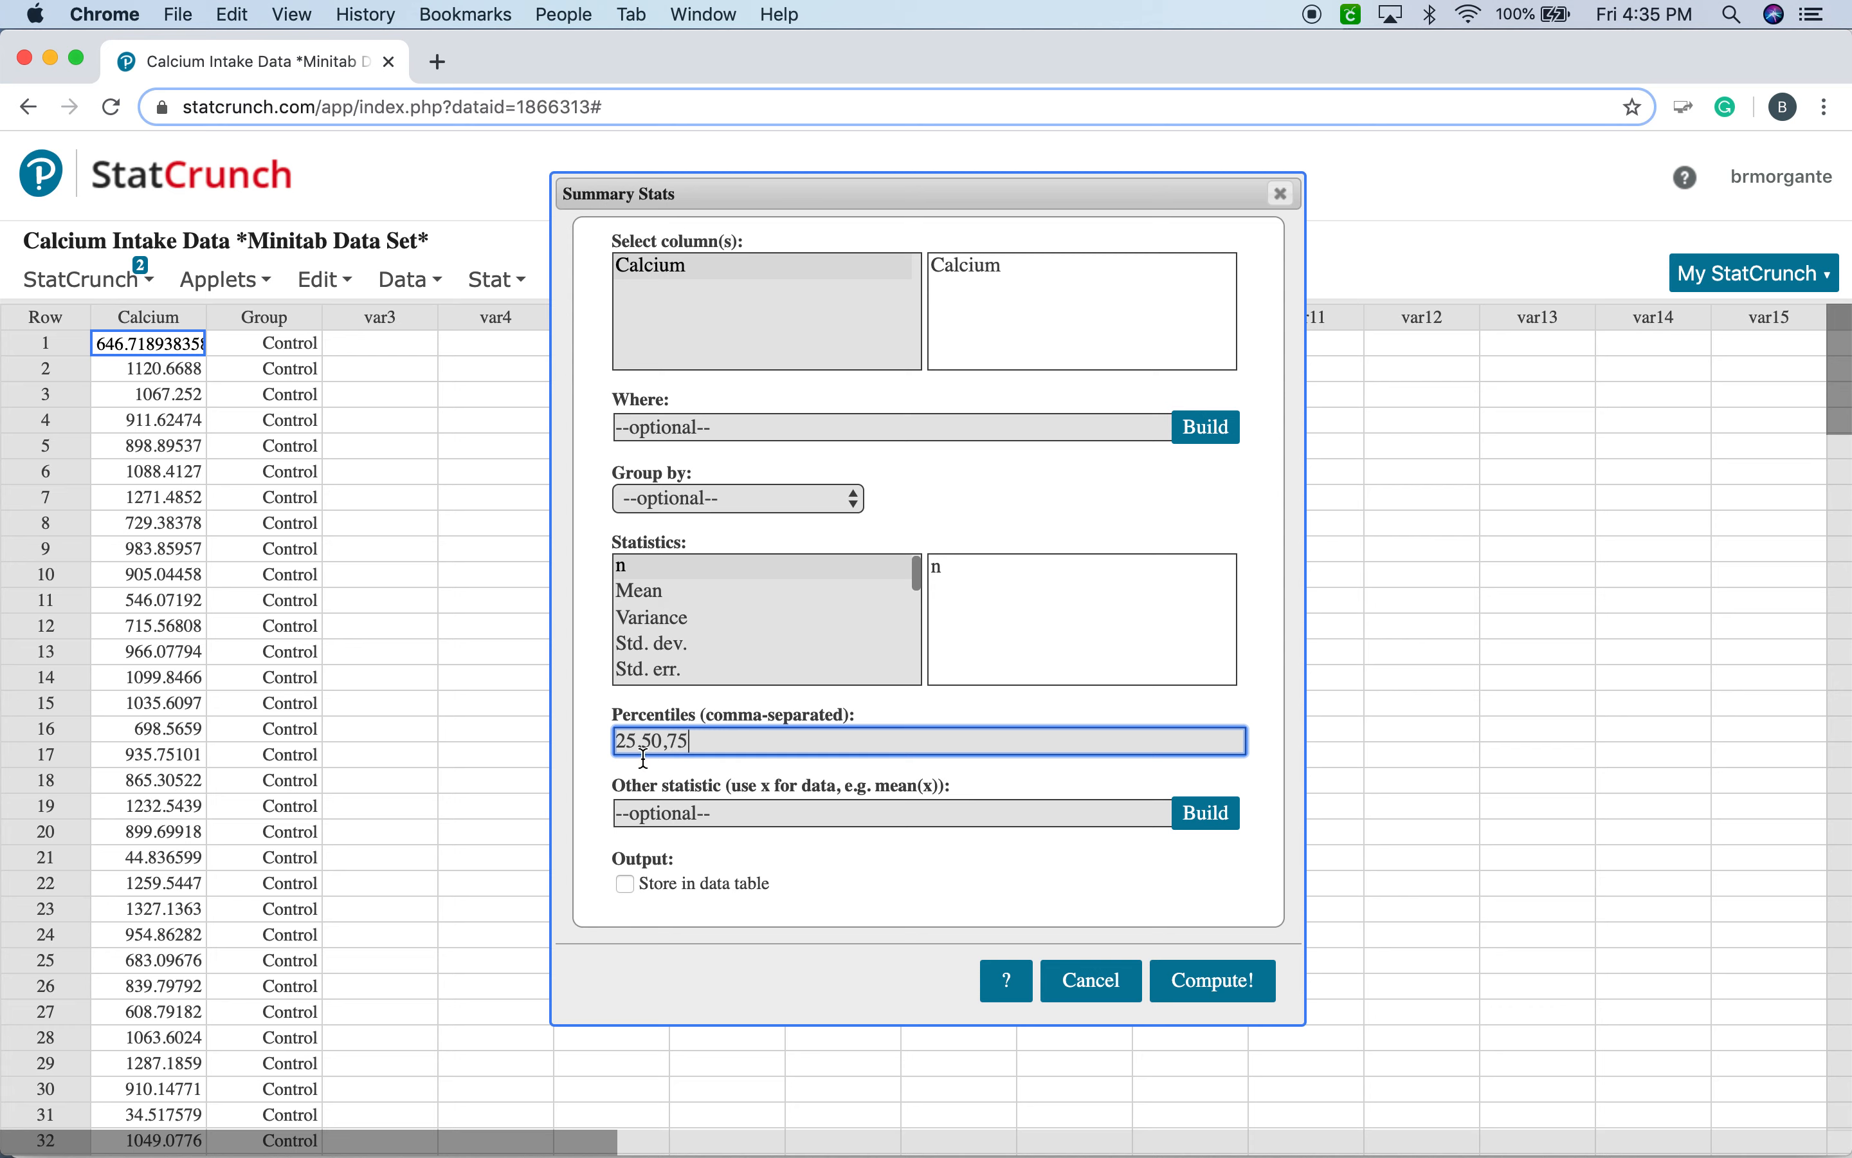
pyautogui.click(1215, 988)
pyautogui.moveTo(1517, 371); pyautogui.dragTo(663, 390)
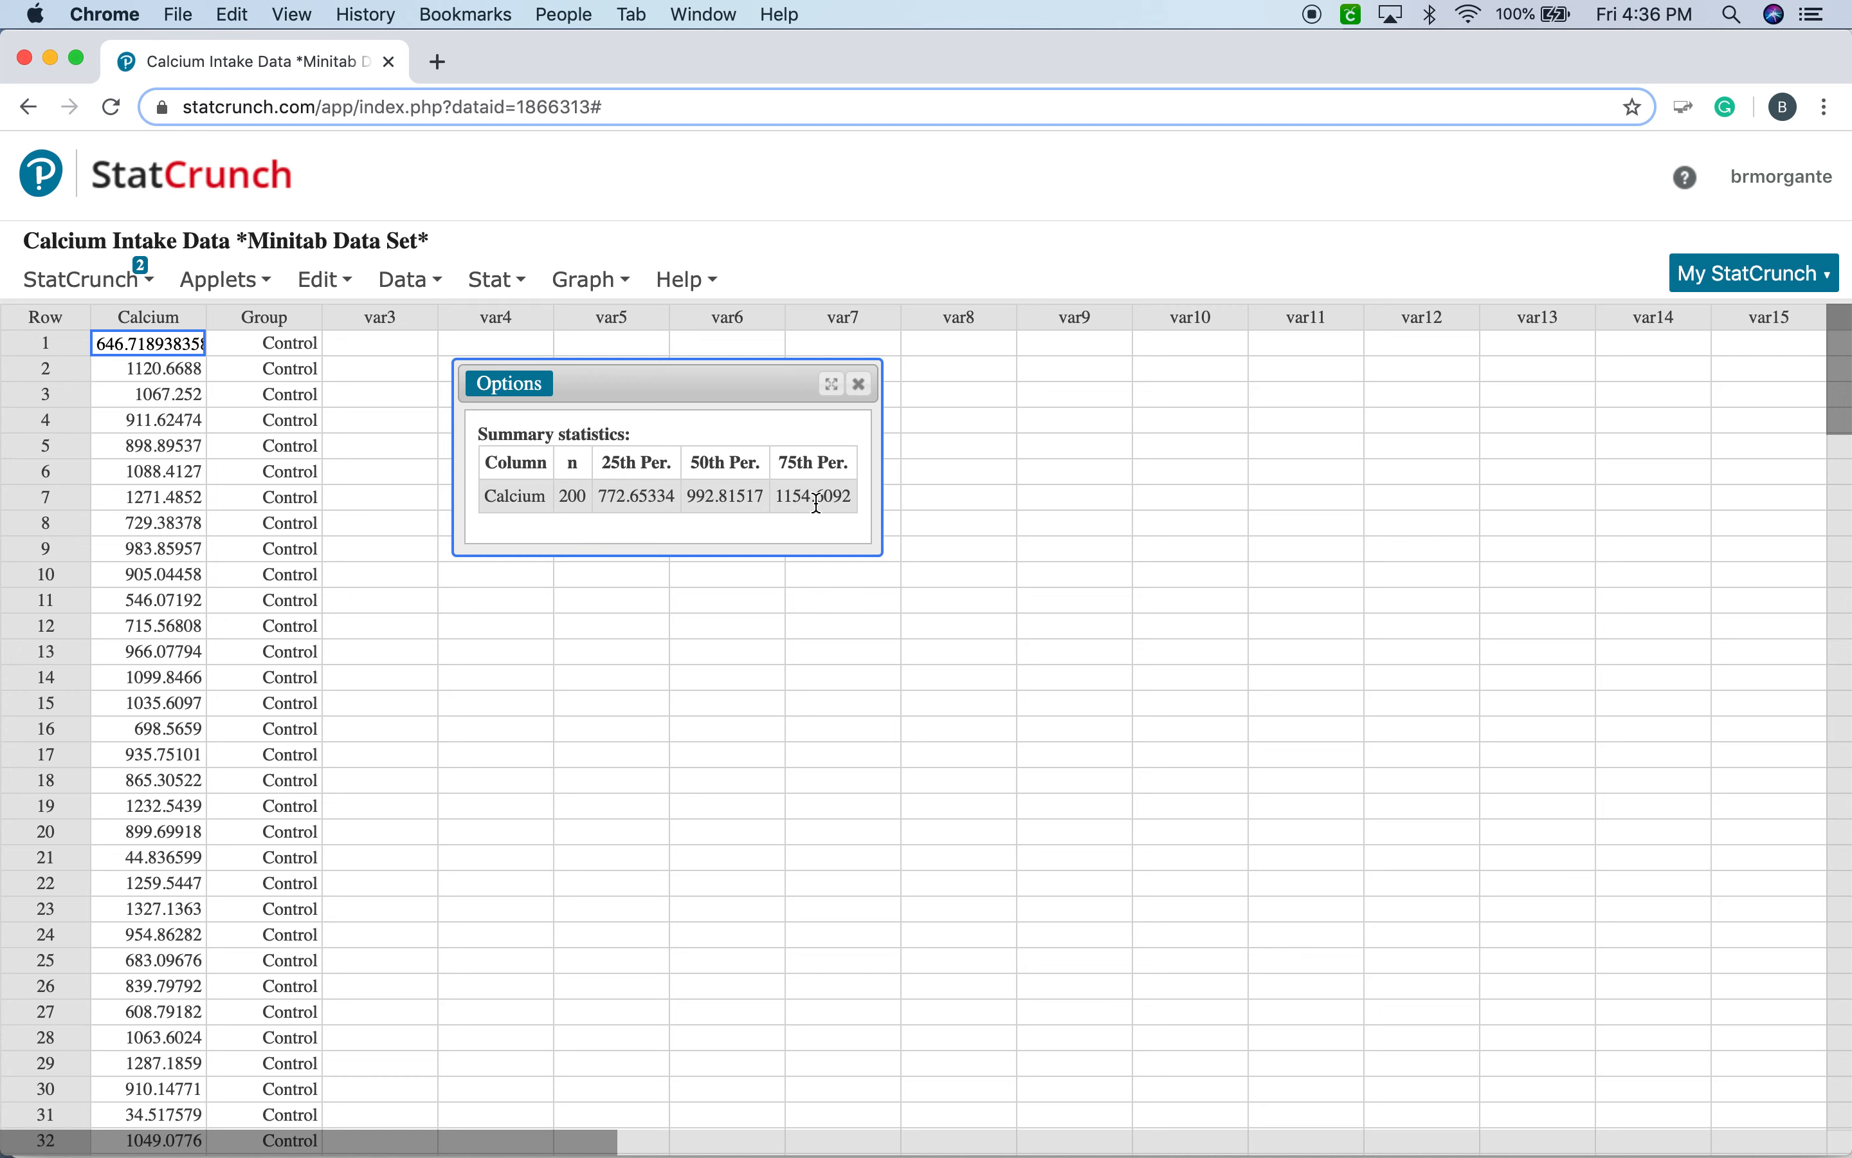
pyautogui.moveTo(718, 393); pyautogui.dragTo(657, 377)
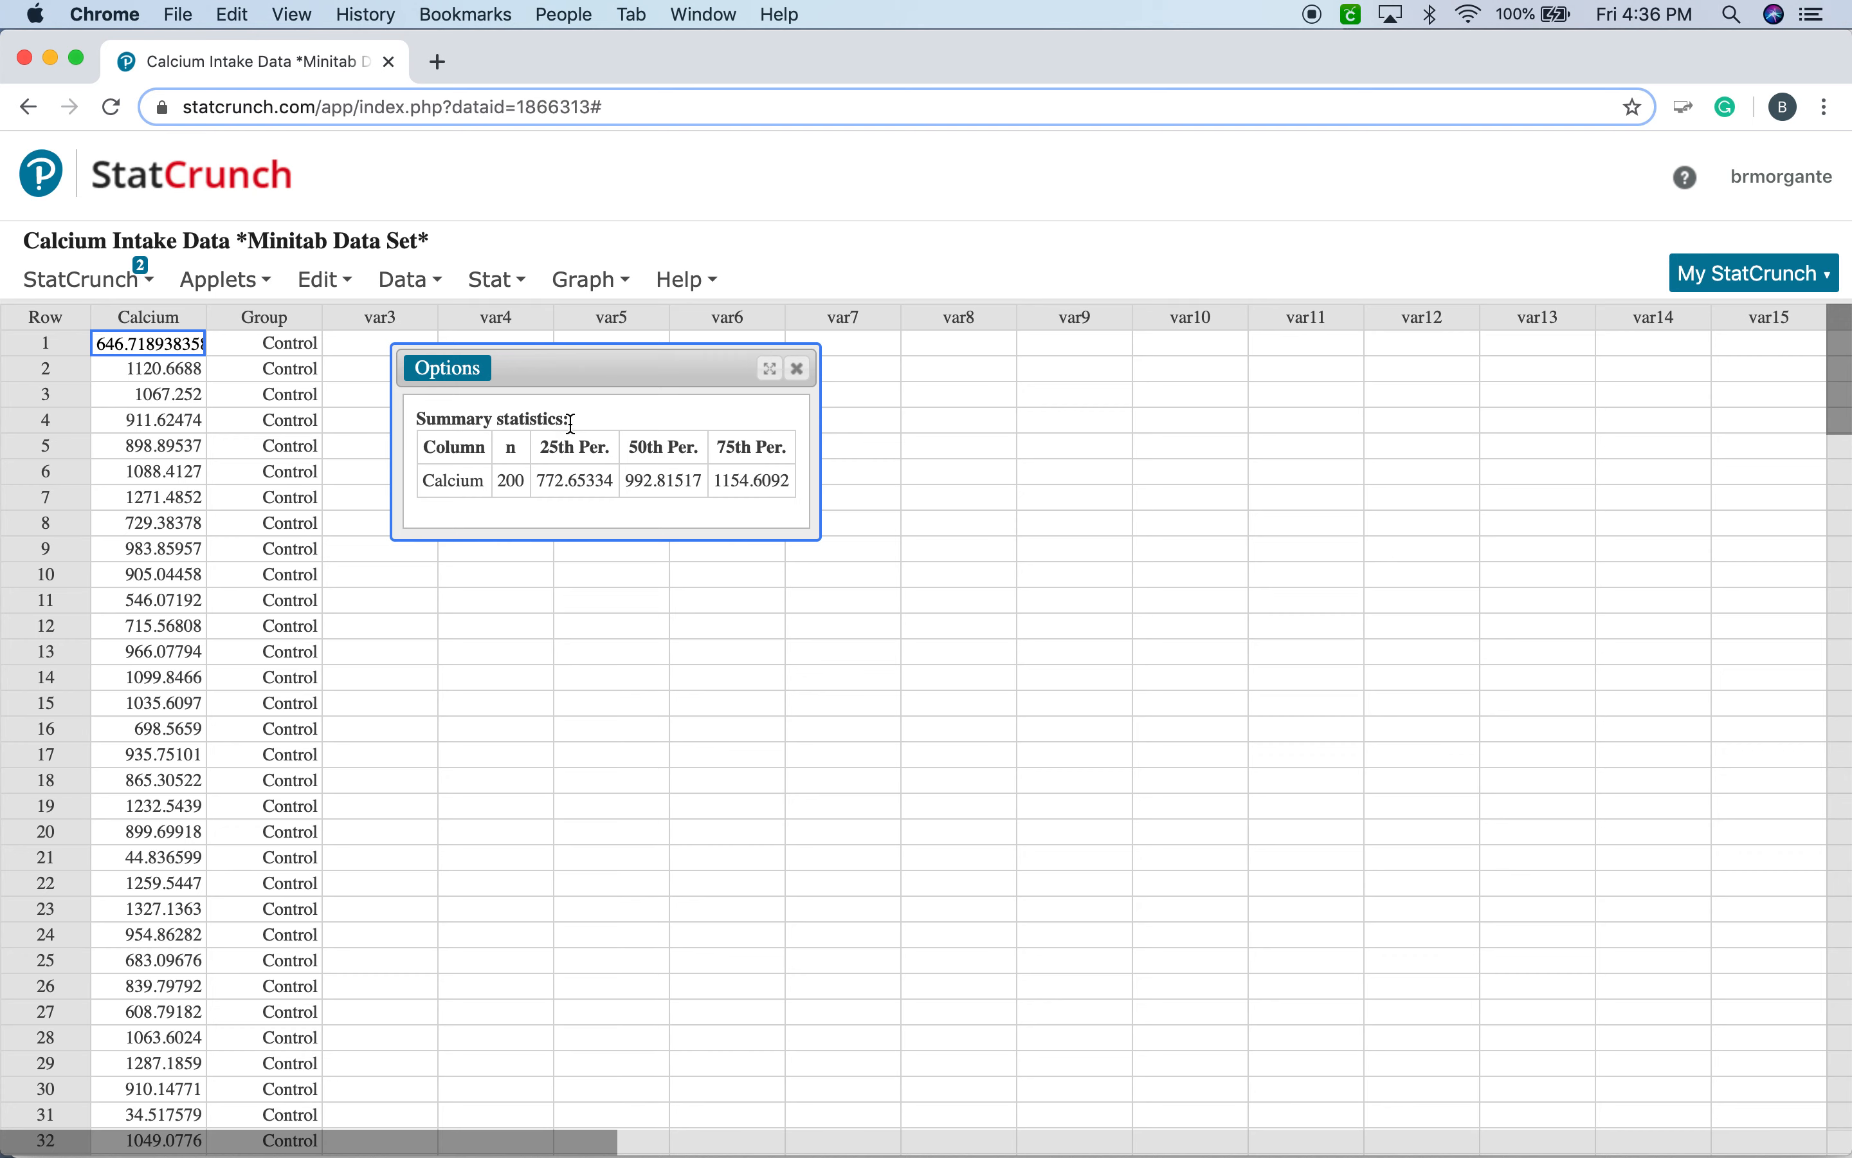
# Create a horizontal boxplot of the Calcium column, place it beside the summary statistics and display the box's quartile details.
pyautogui.click(596, 283)
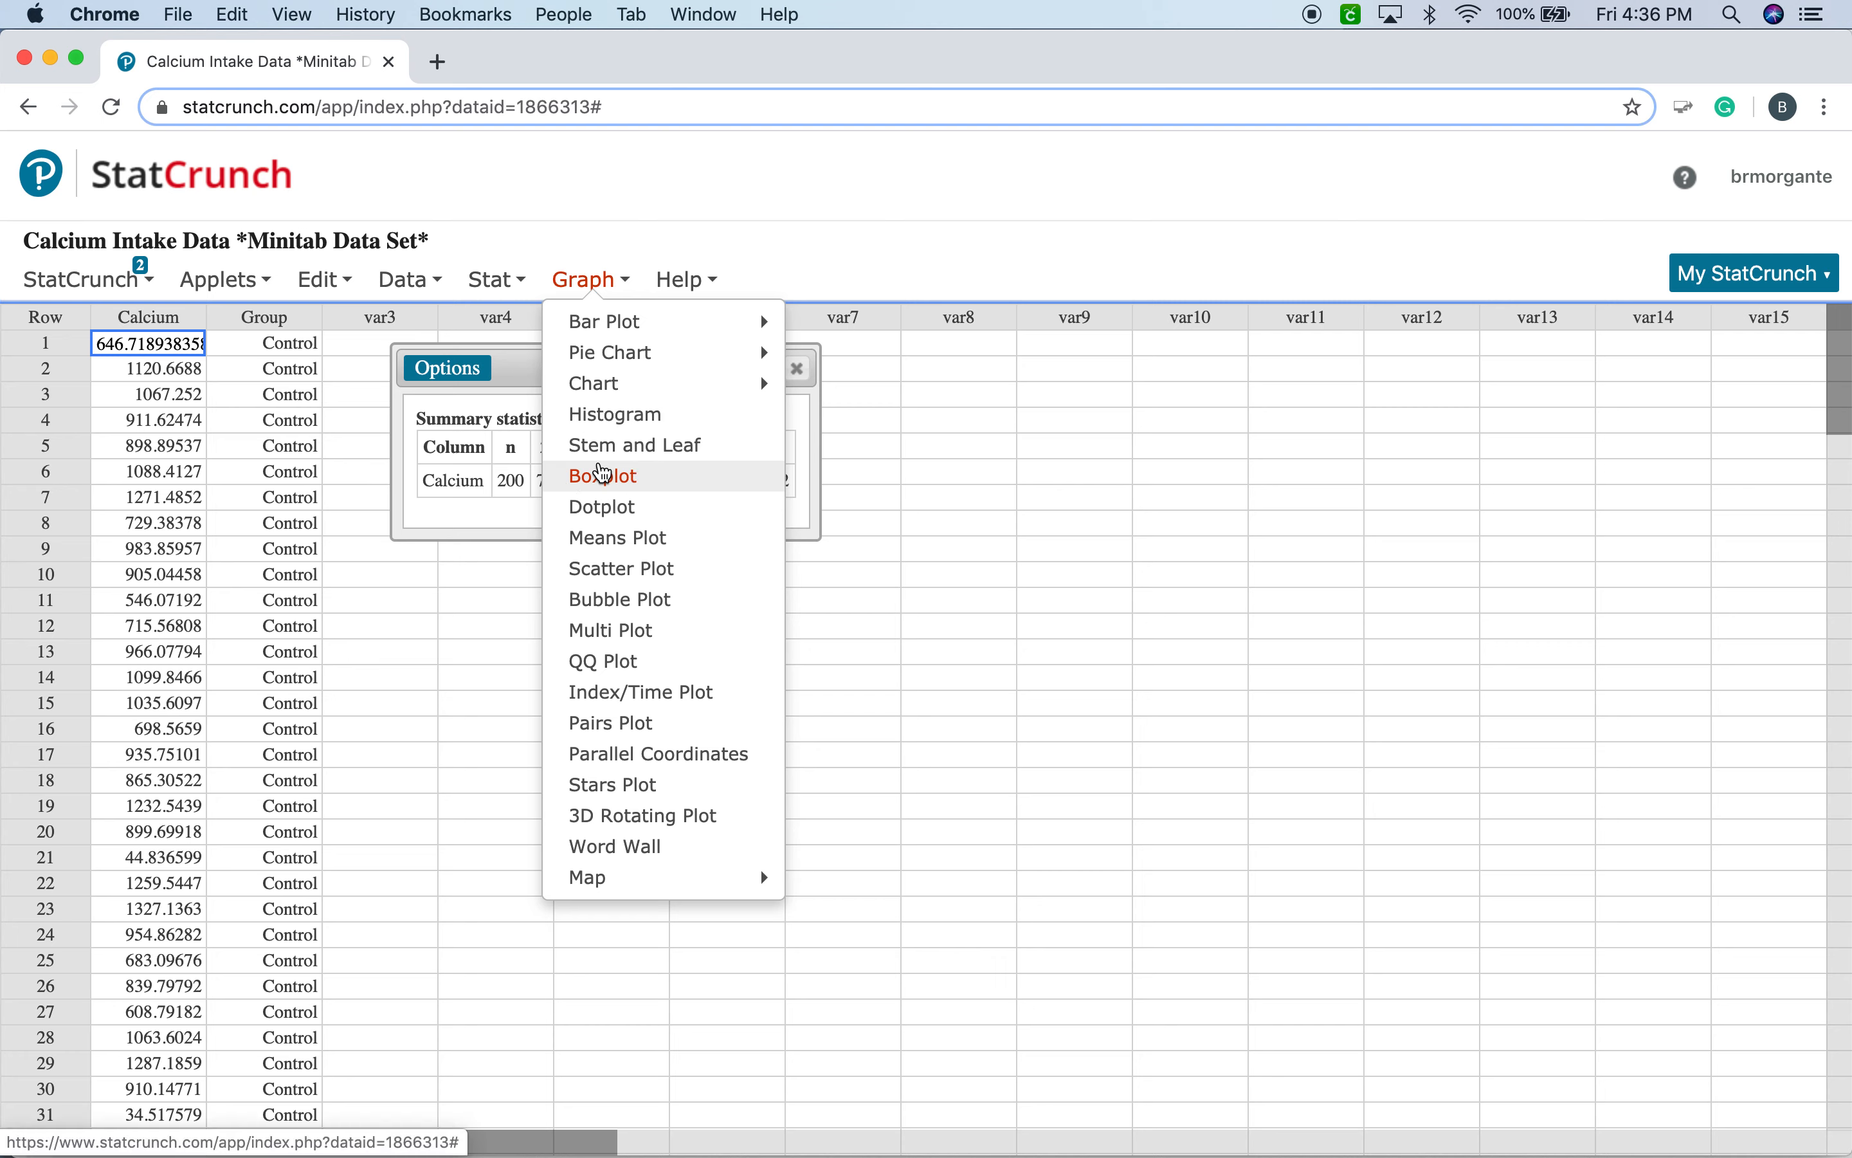
pyautogui.click(602, 474)
pyautogui.moveTo(826, 157); pyautogui.dragTo(1199, 130)
pyautogui.click(1043, 230)
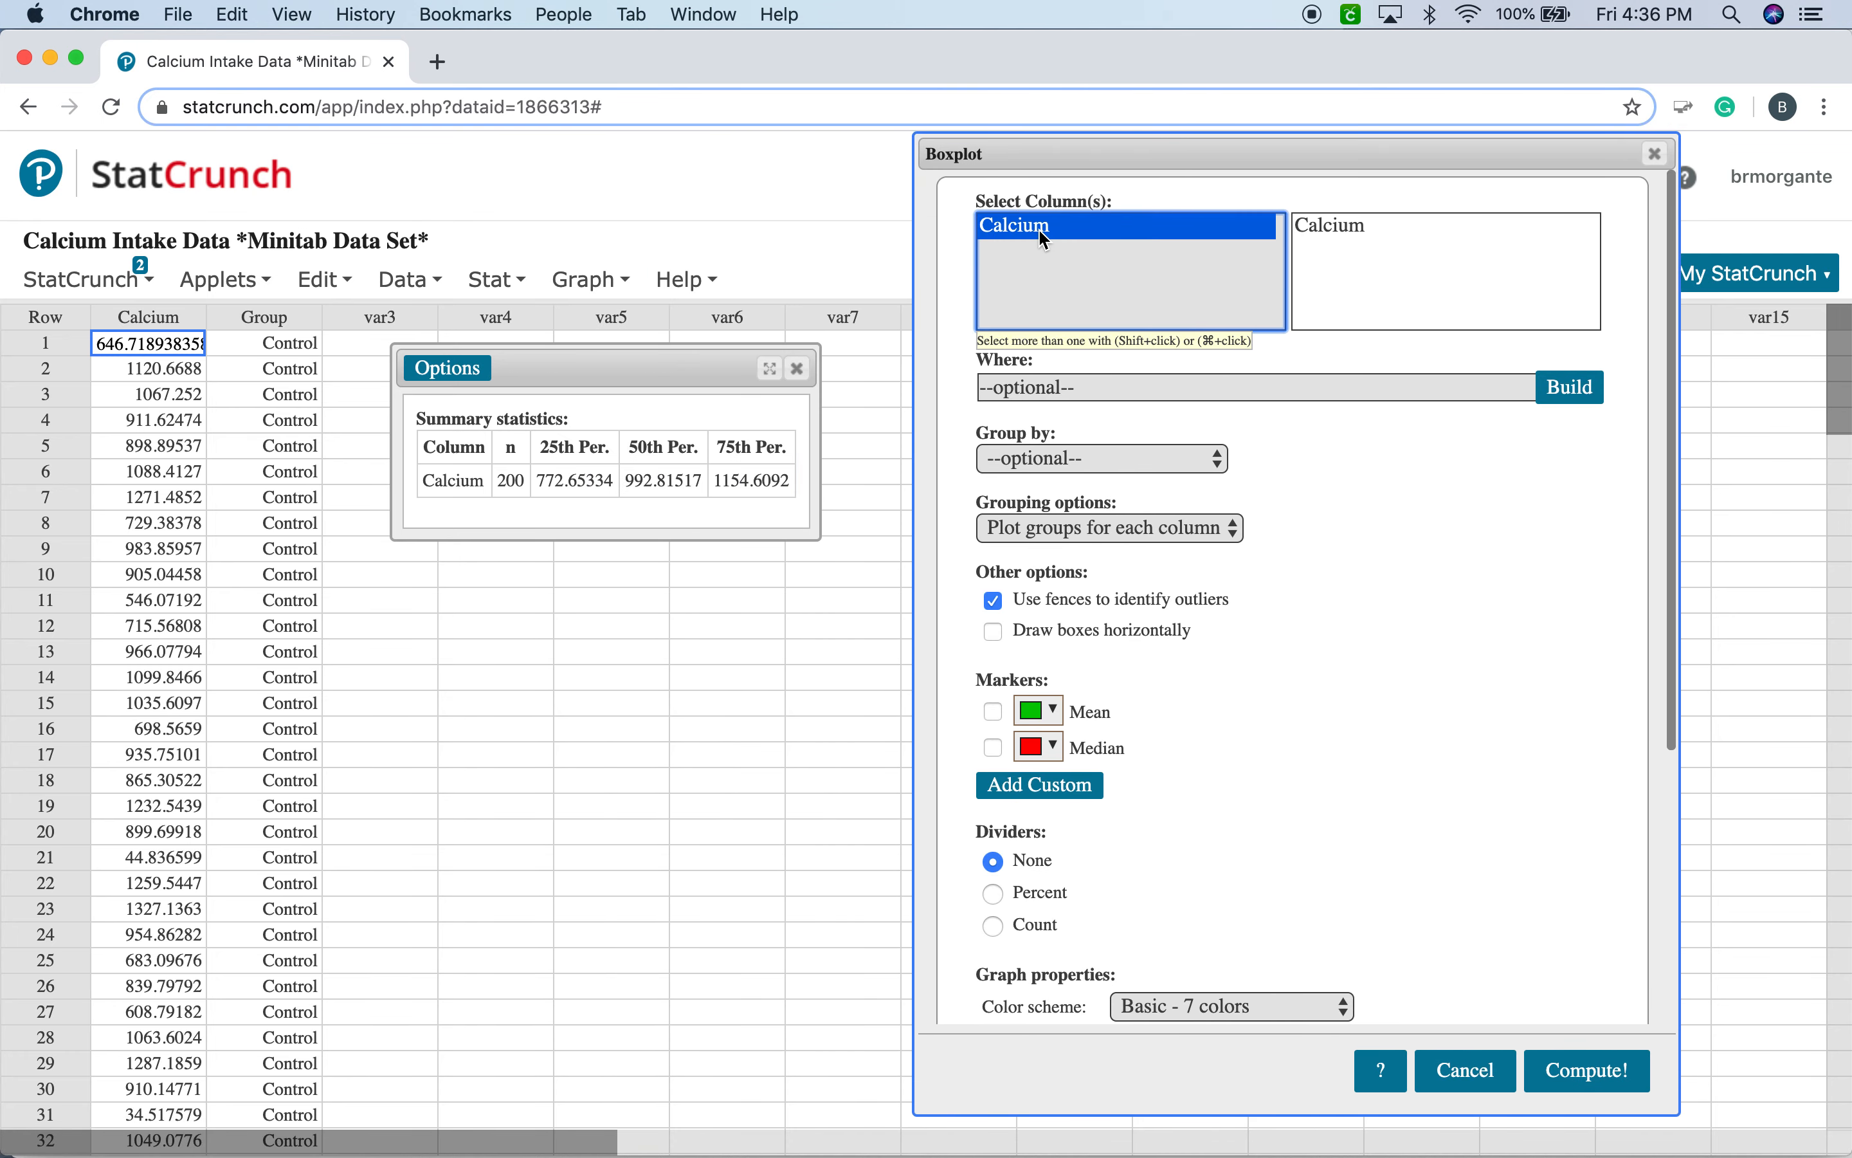
pyautogui.click(994, 631)
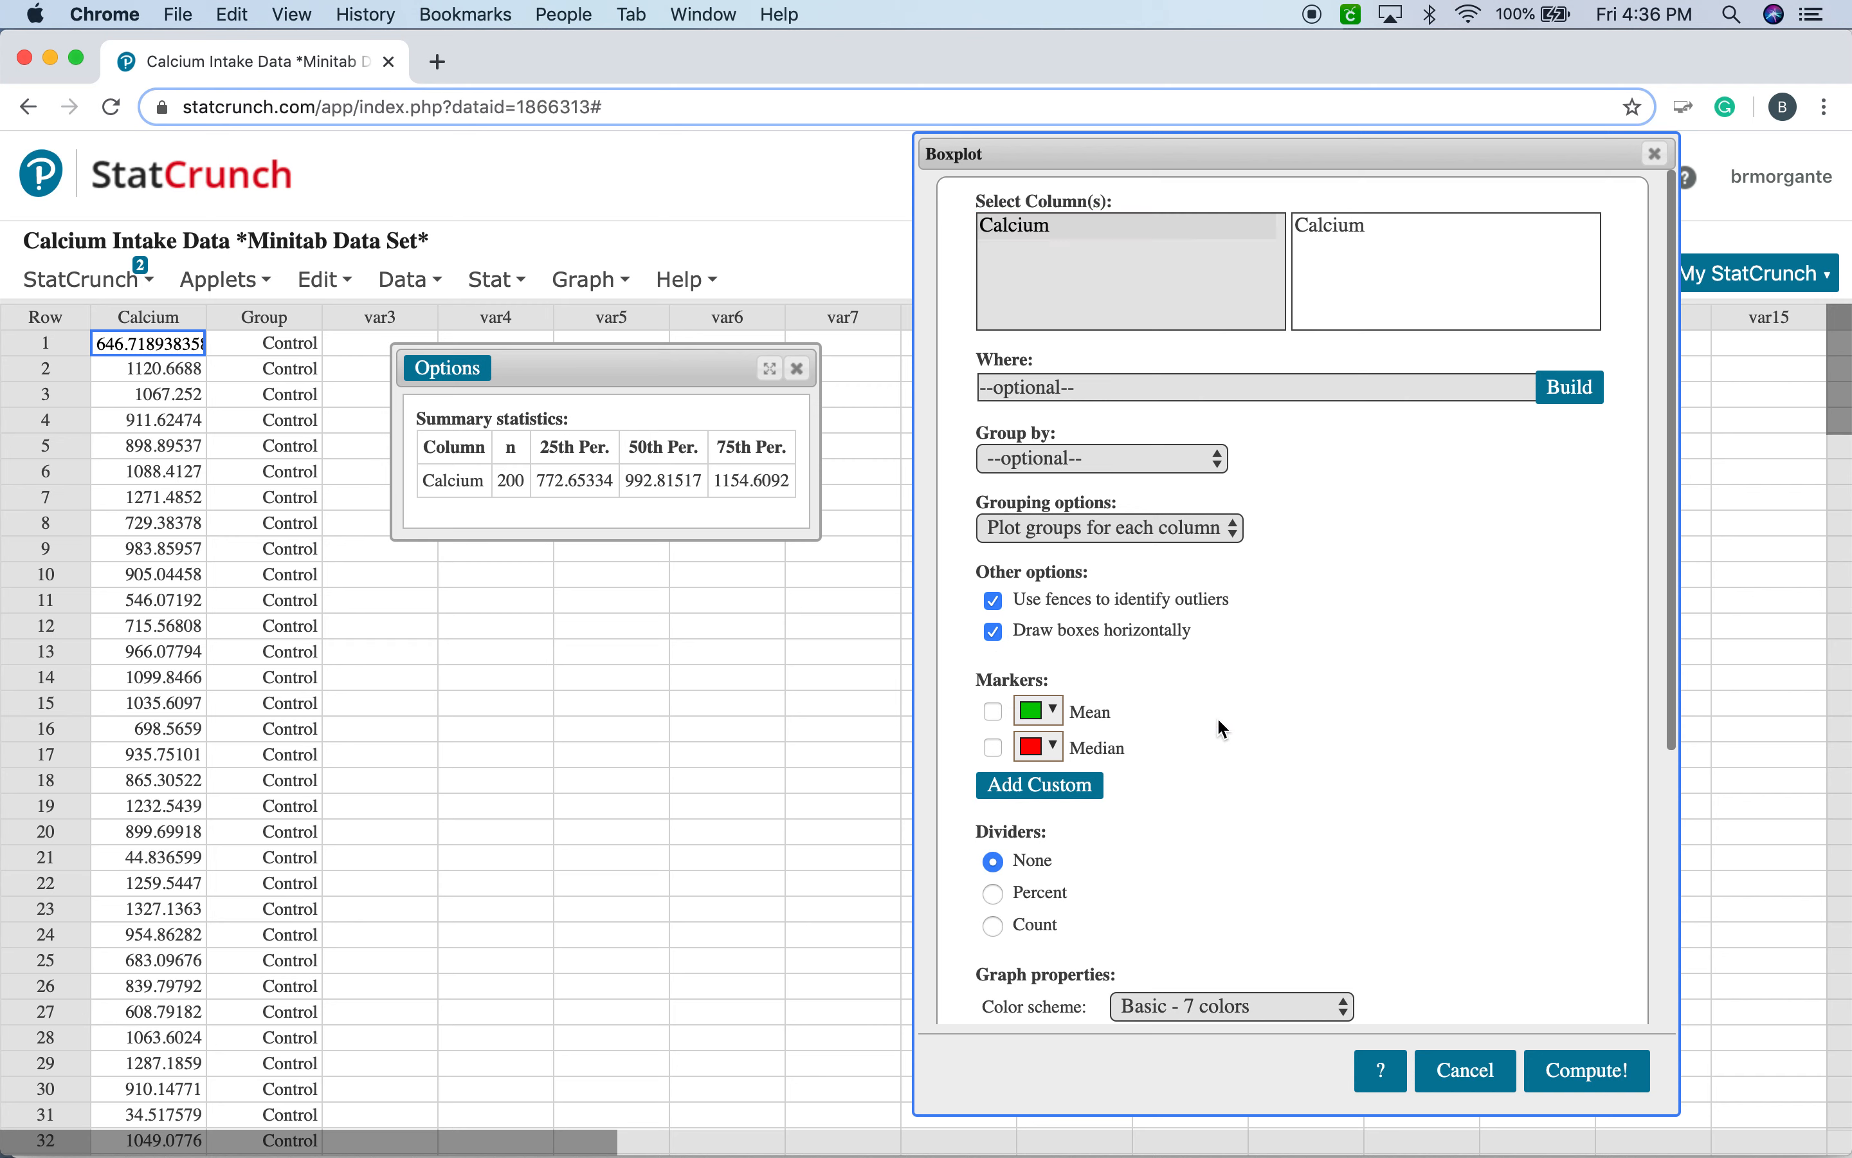
pyautogui.click(1600, 1069)
pyautogui.moveTo(1428, 406); pyautogui.dragTo(1313, 358)
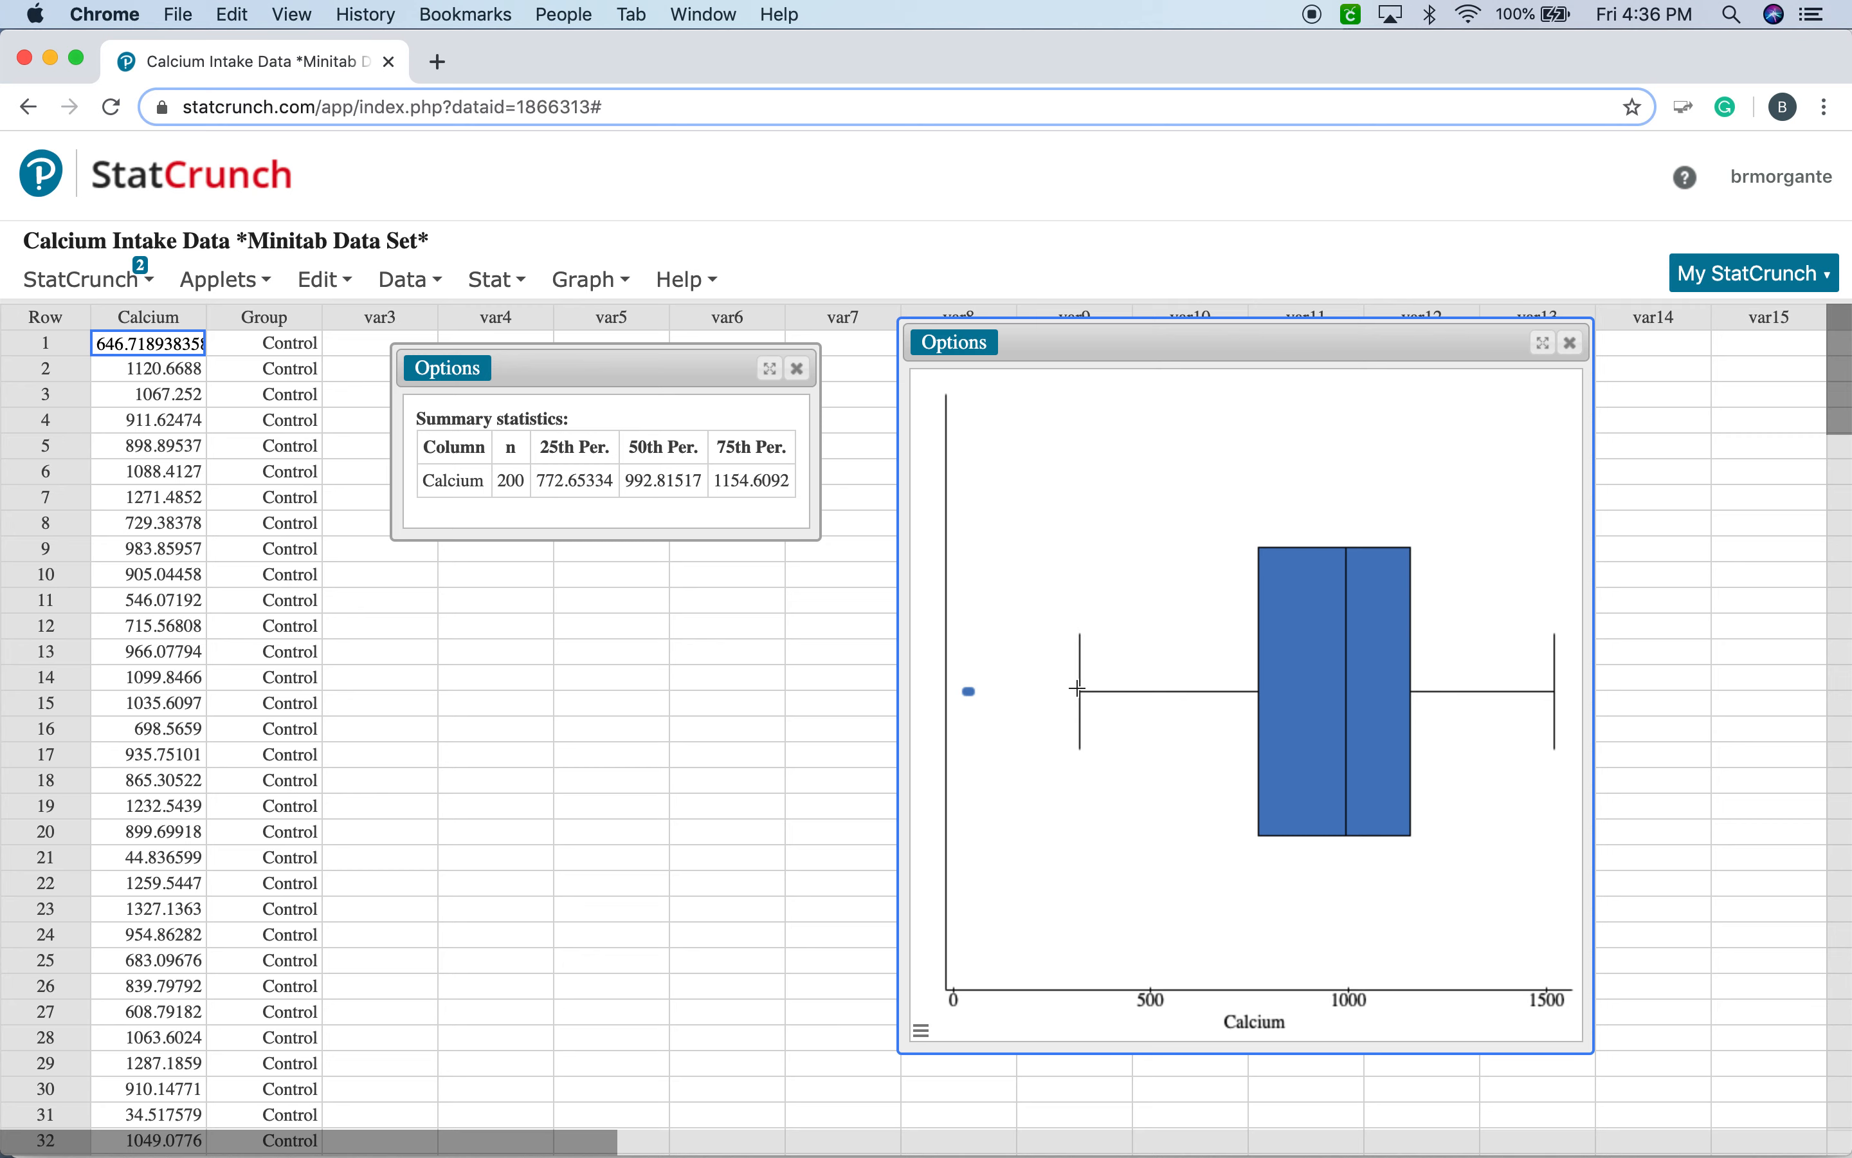
pyautogui.moveTo(1306, 690)
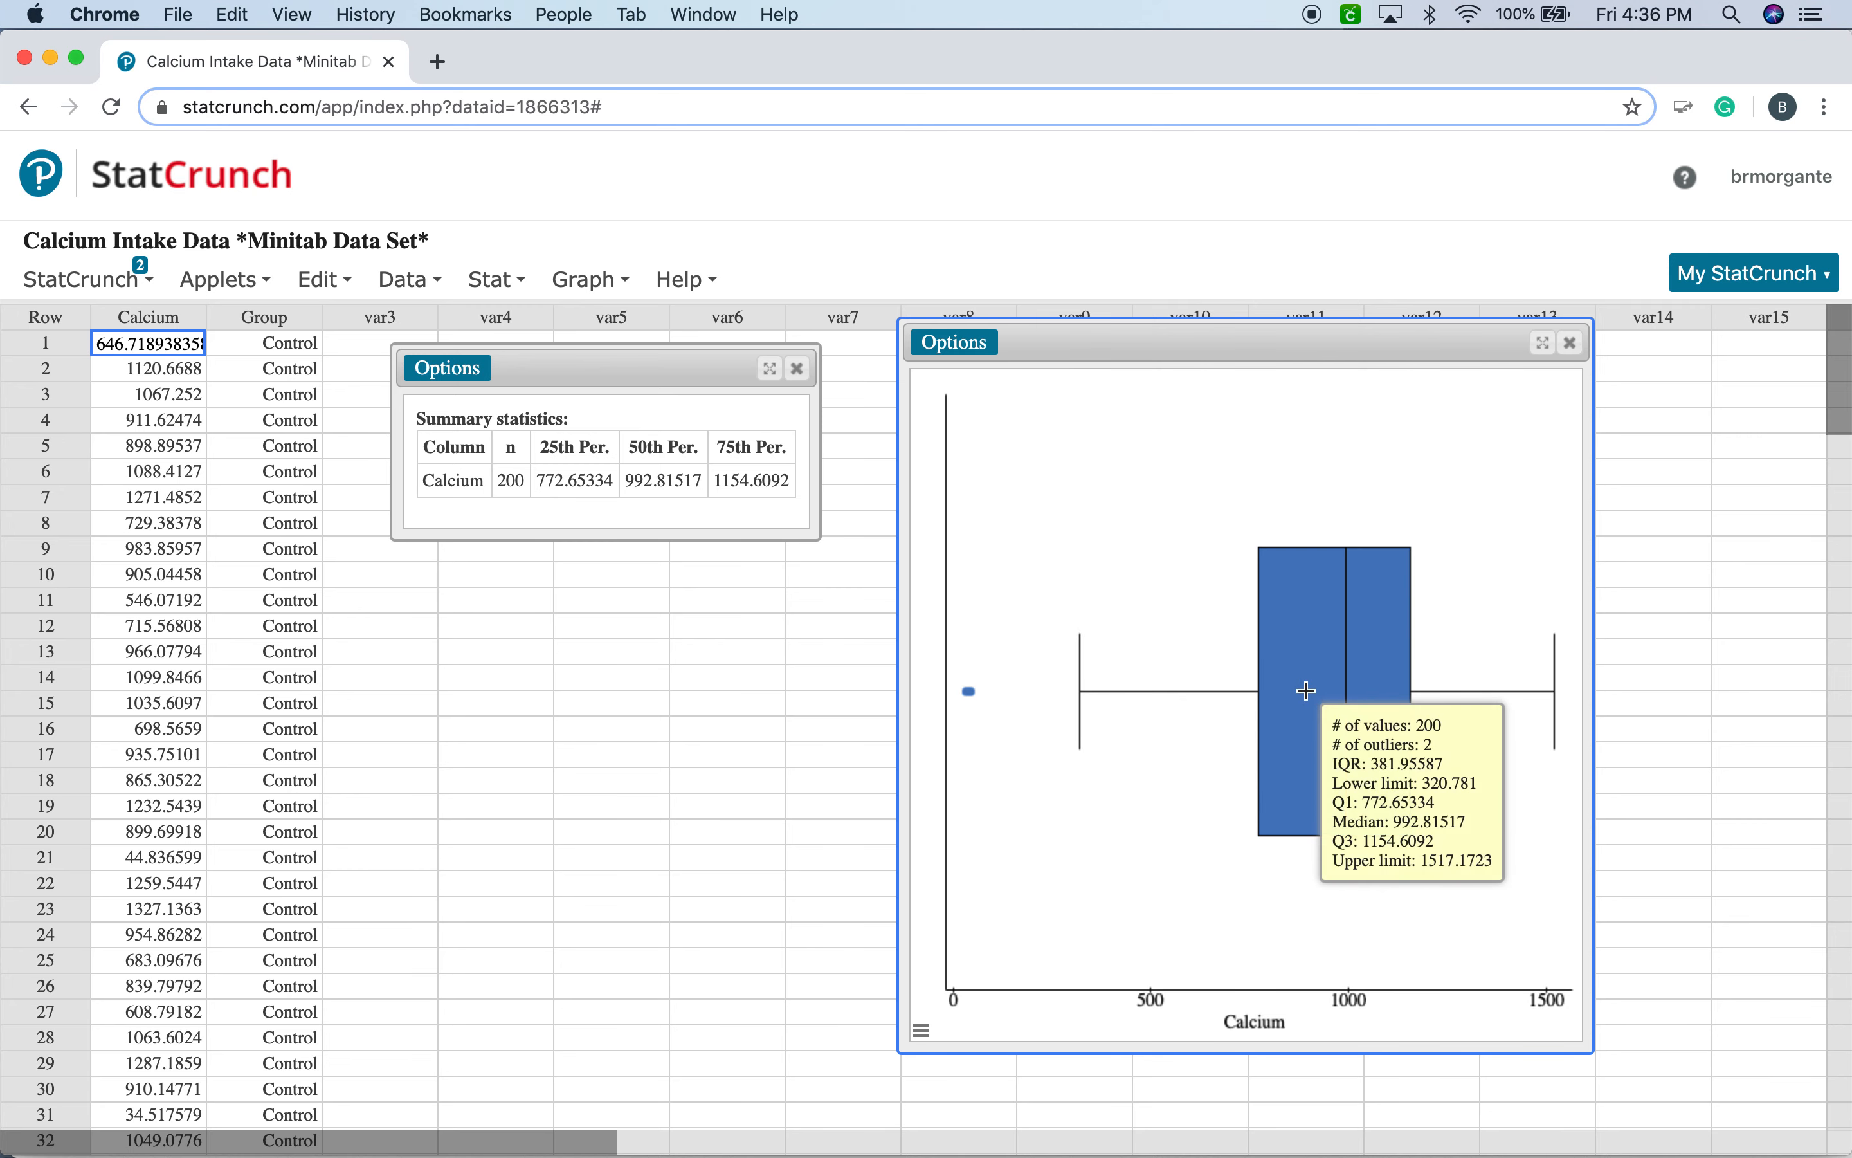